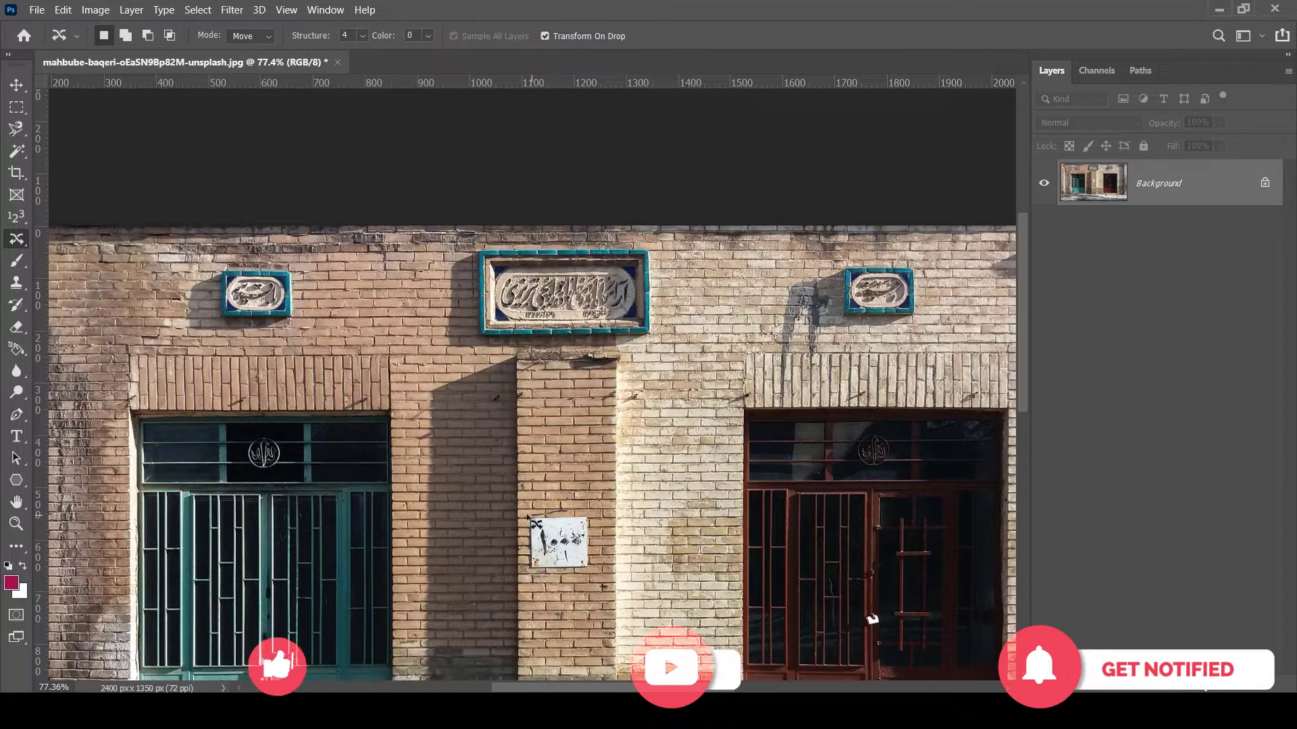
Step: Move the white sign higher up the pillar, deselect, then undo the move
mouse_move(524, 515)
left_mouse_down()
mouse_move(534, 593)
mouse_move(525, 515)
mouse_move(561, 443)
left_mouse_up()
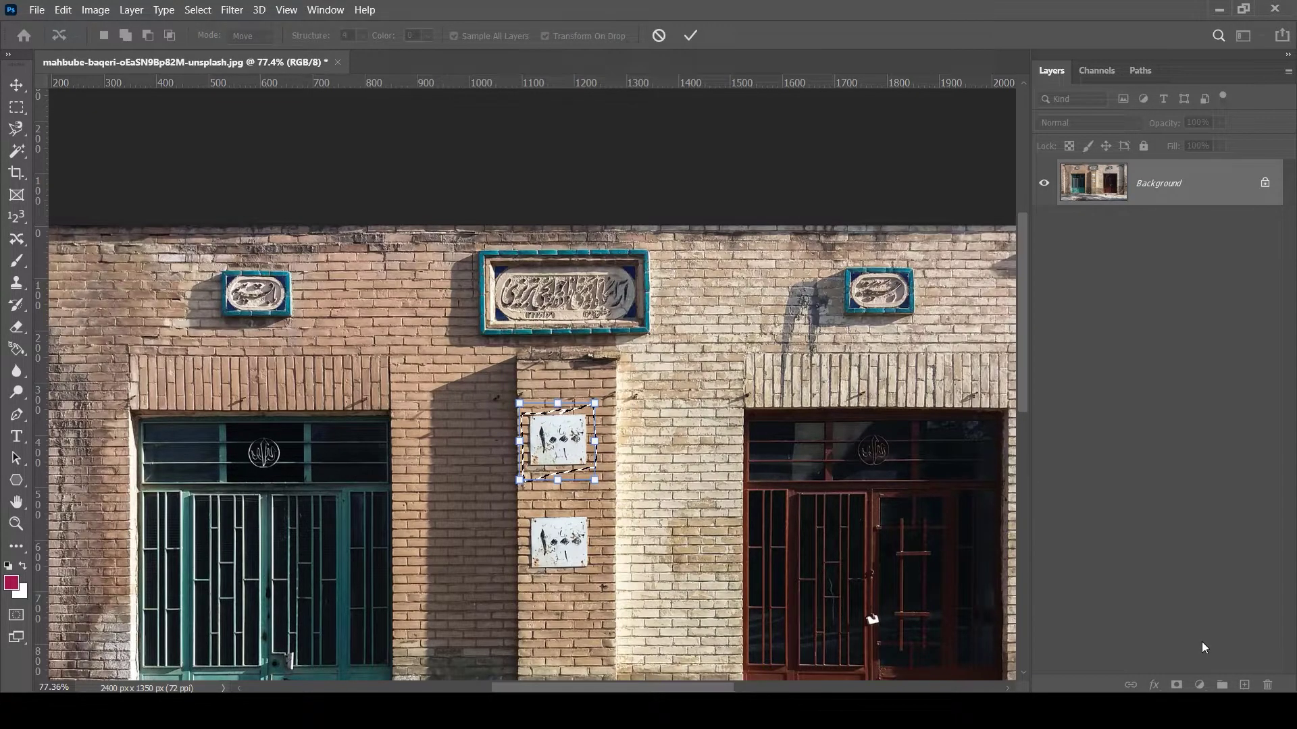
key("Return")
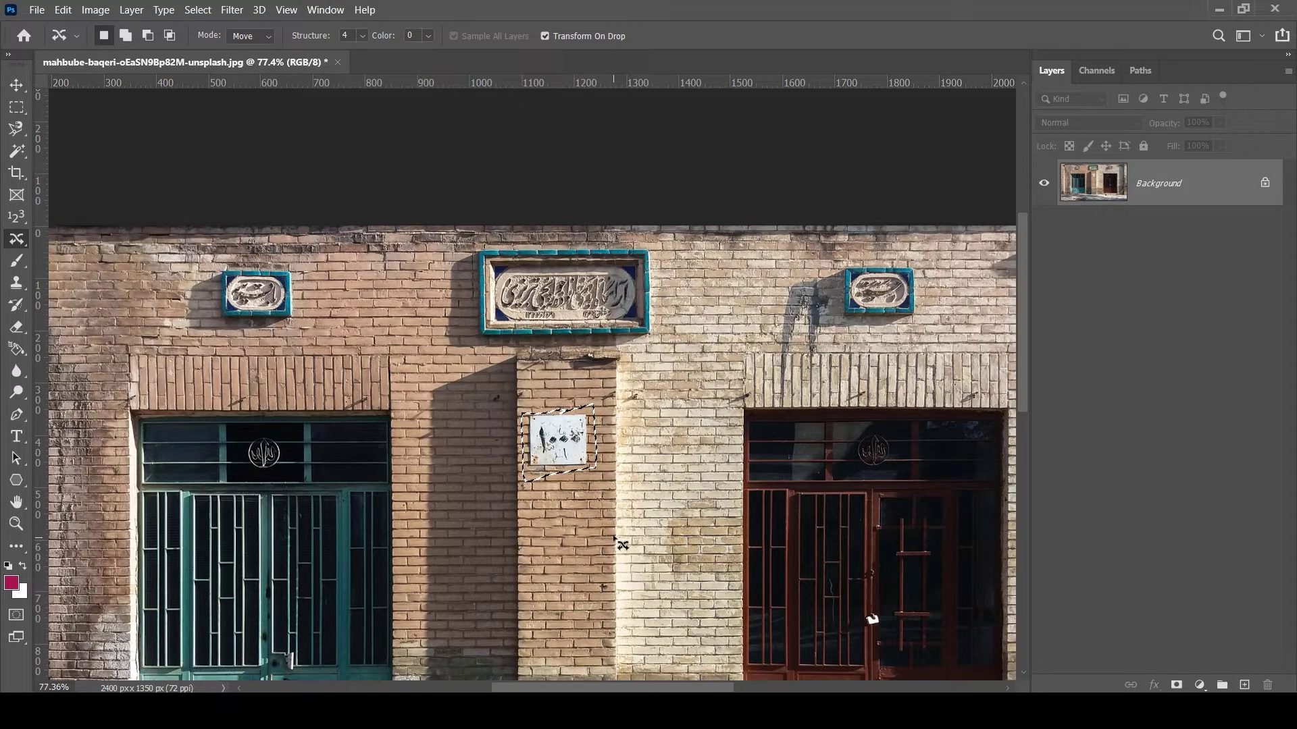
key("ctrl+d")
key("ctrl+z")
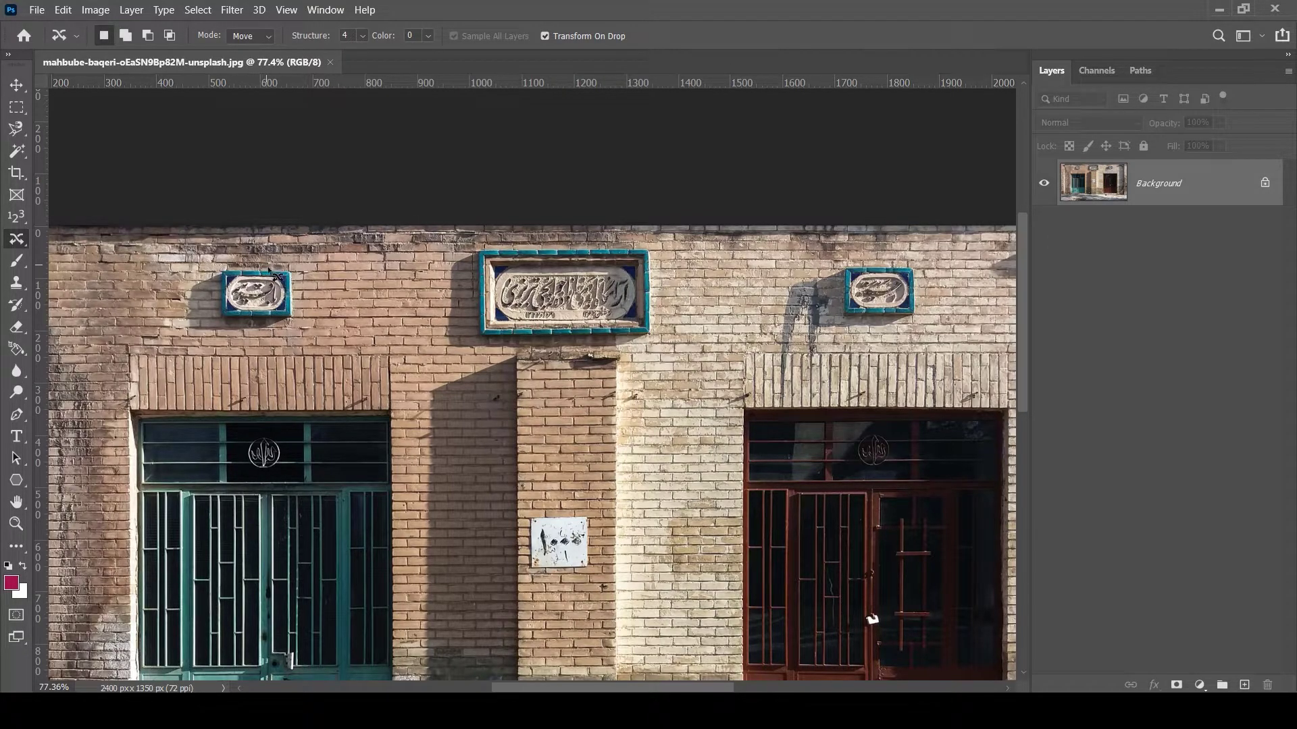
Step: Try moving the small tiled plaque further left, then undo it and deselect
mouse_move(265, 273)
left_mouse_down()
mouse_move(216, 348)
mouse_move(255, 268)
mouse_move(261, 300)
mouse_move(171, 305)
mouse_move(186, 304)
left_mouse_up()
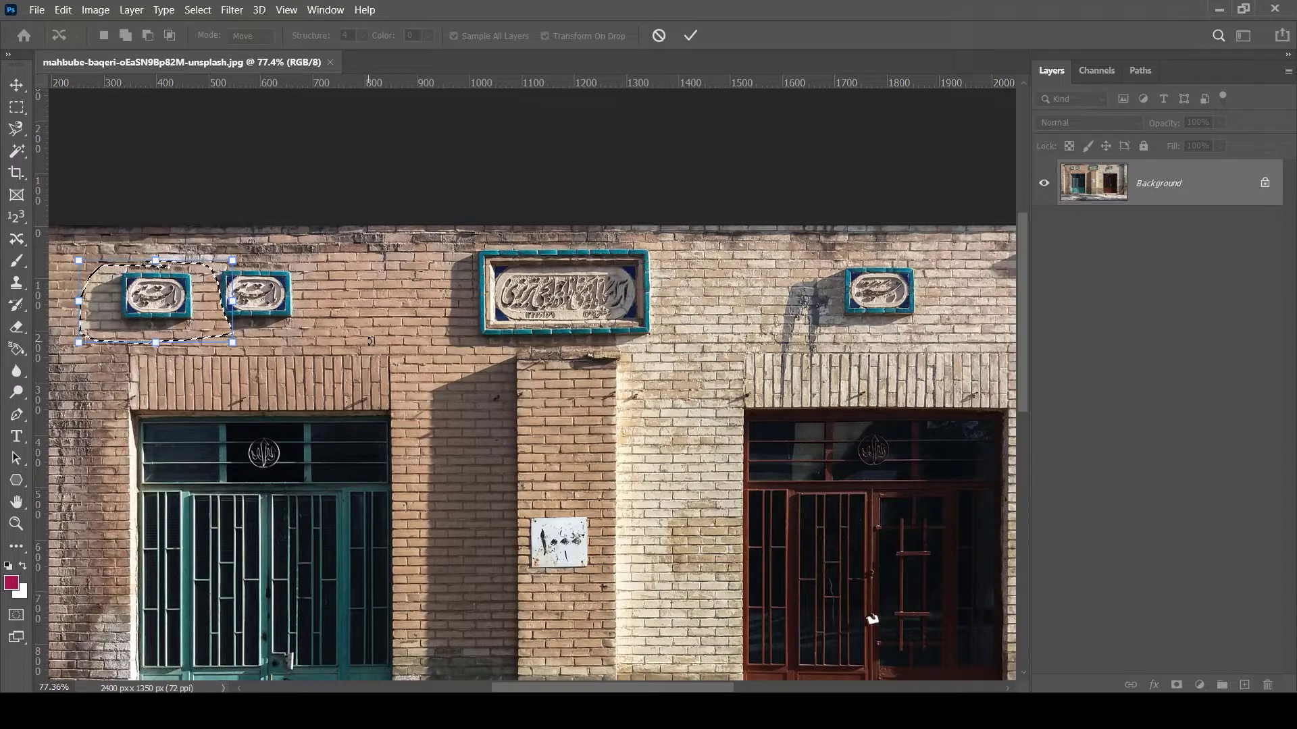
left_click(689, 35)
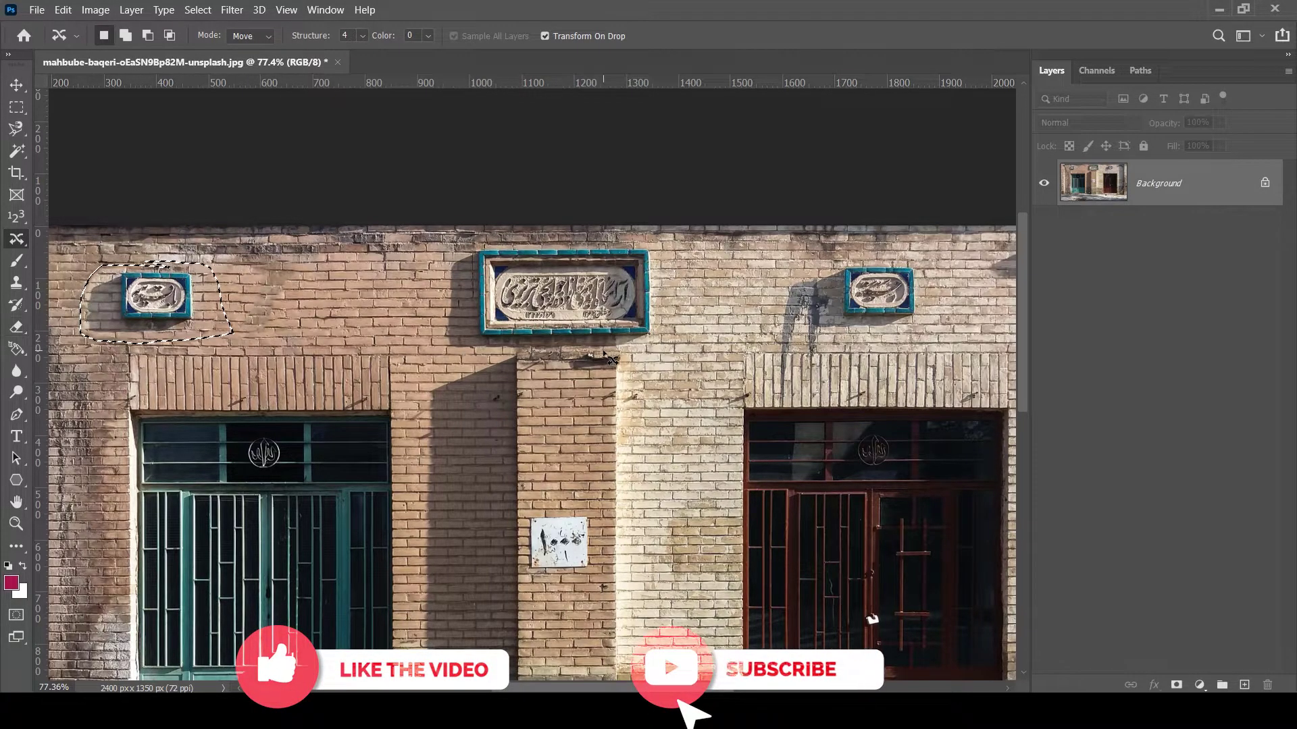
key("ctrl+z")
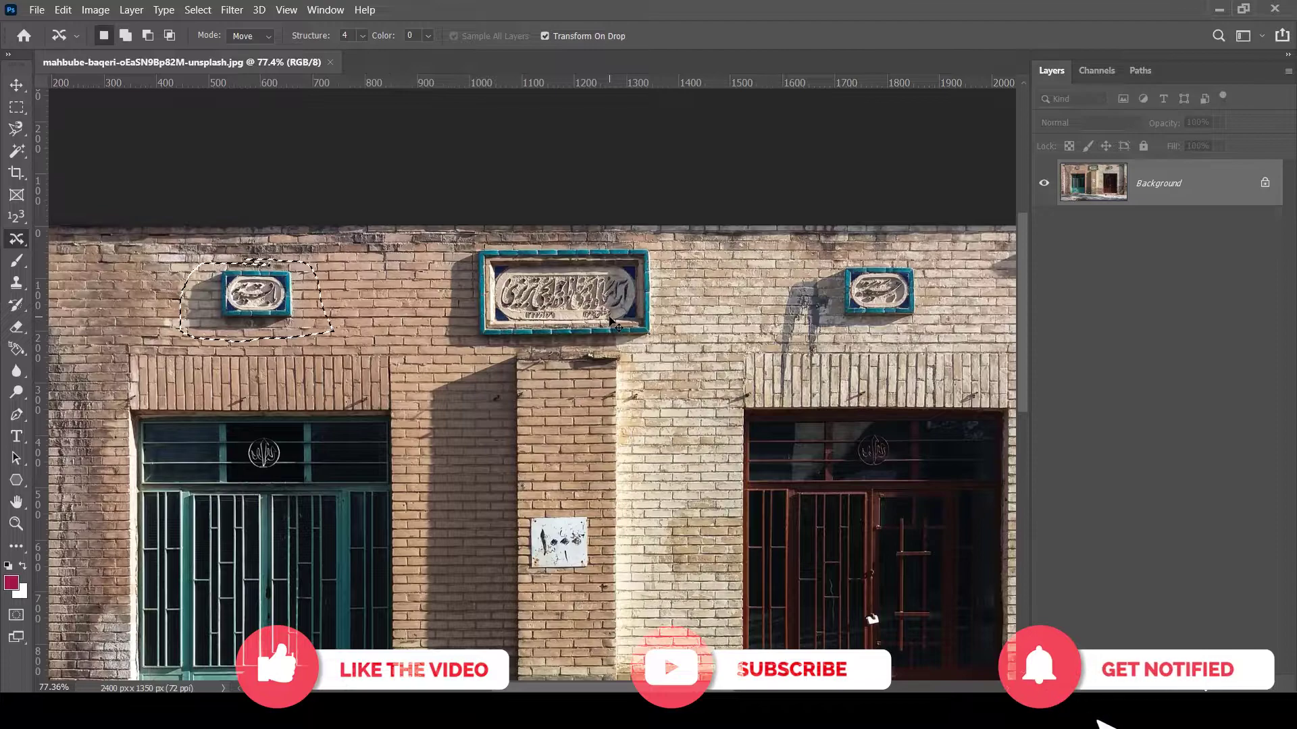
key("ctrl+d")
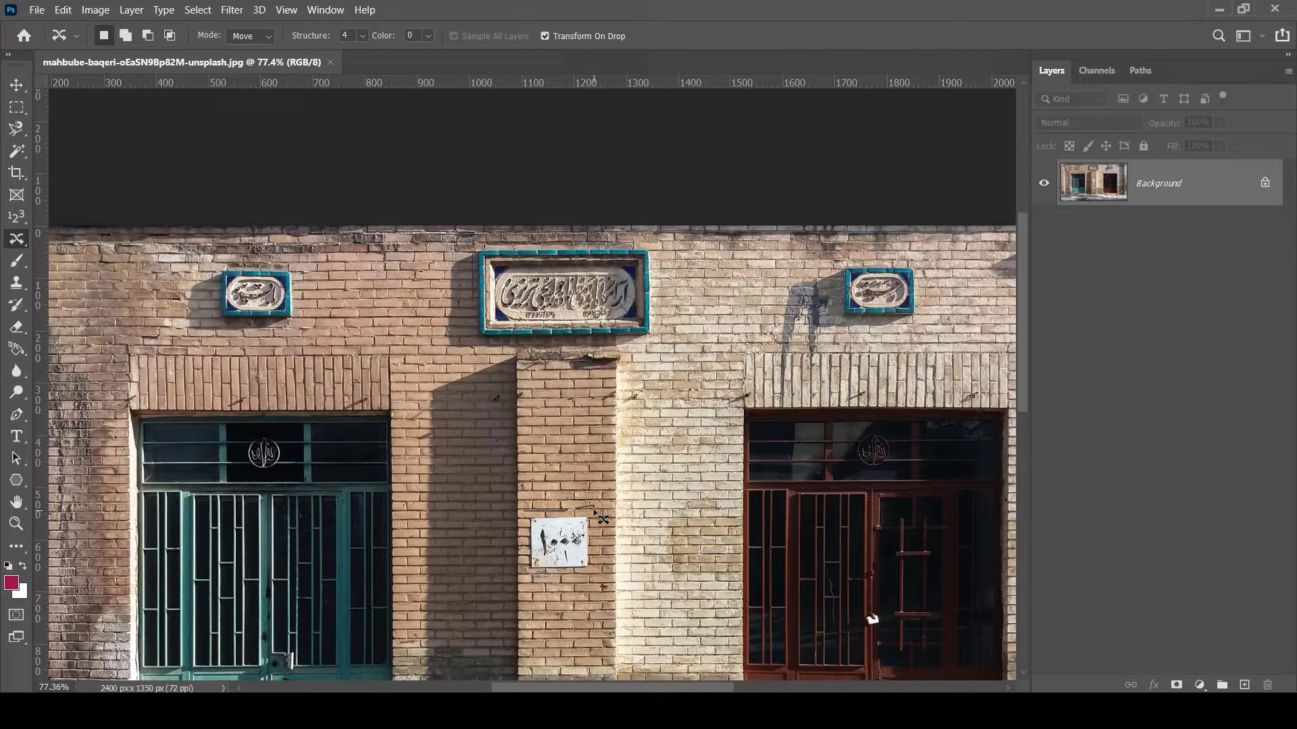
Step: Move the sign, shrink and tilt it slightly, commit, then undo it
mouse_move(594, 508)
left_mouse_down()
mouse_move(594, 577)
mouse_move(528, 579)
mouse_move(532, 520)
mouse_move(593, 508)
mouse_move(595, 558)
mouse_move(578, 449)
left_mouse_up()
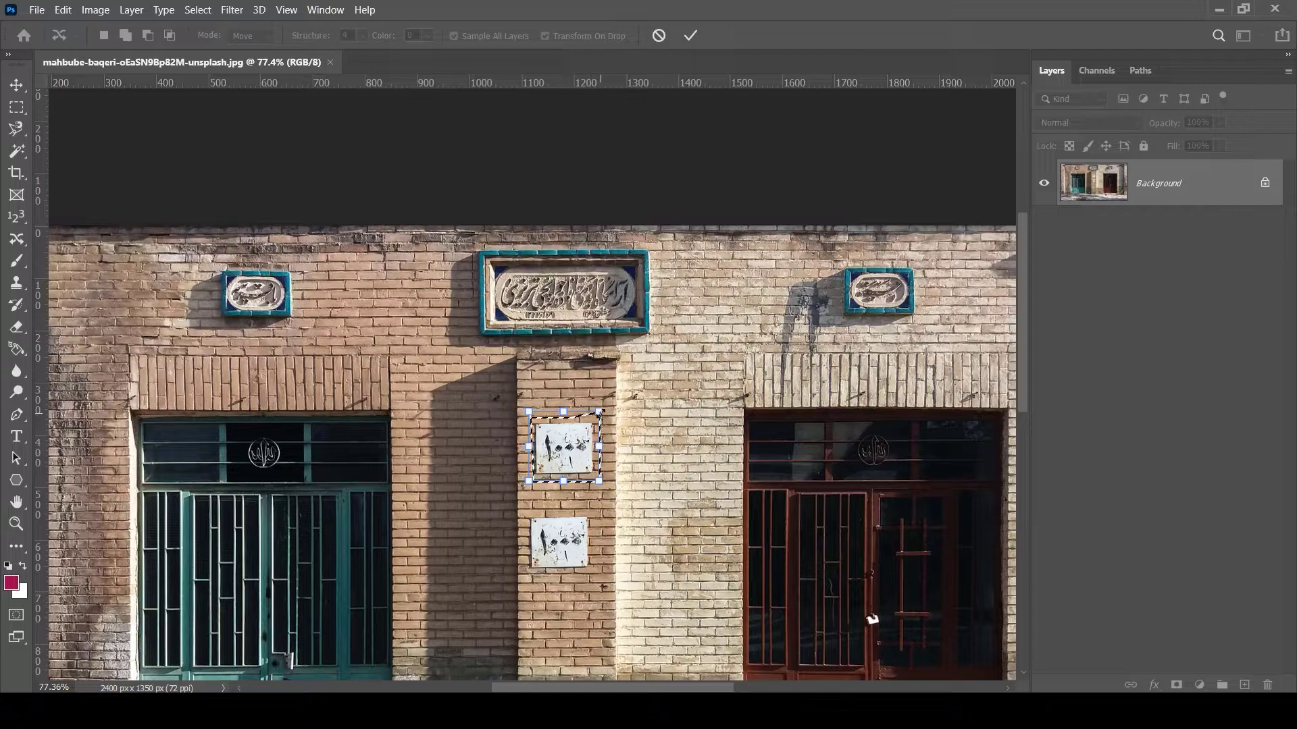
mouse_move(599, 412)
left_mouse_down()
mouse_move(583, 429)
mouse_move(611, 419)
left_mouse_up()
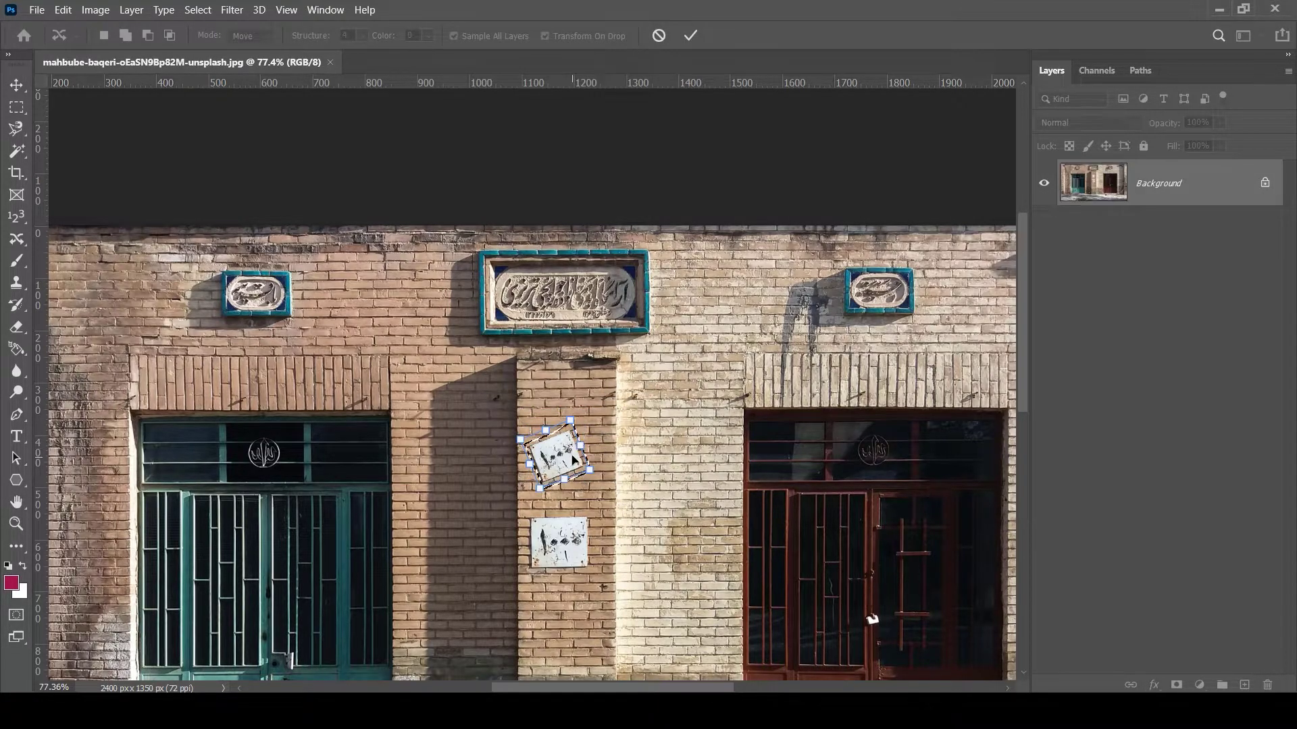
left_click_drag(573, 460, 579, 458)
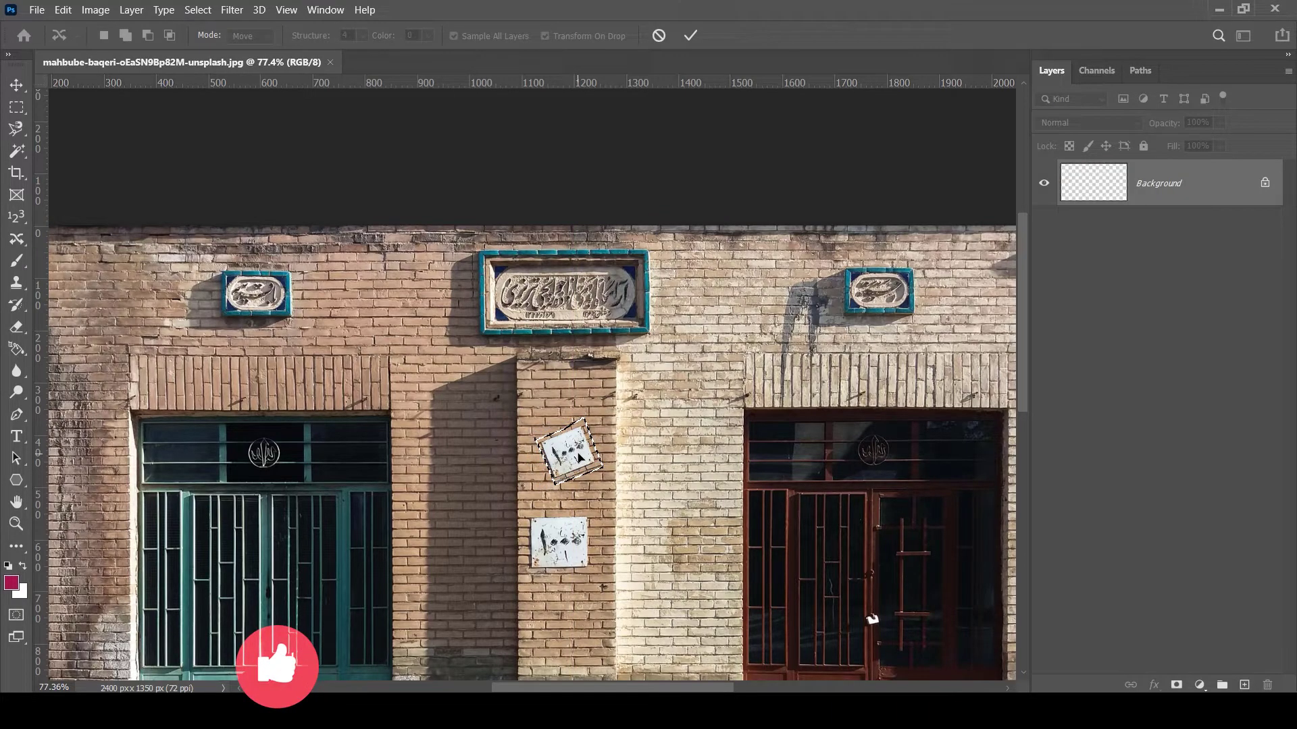
key("Return")
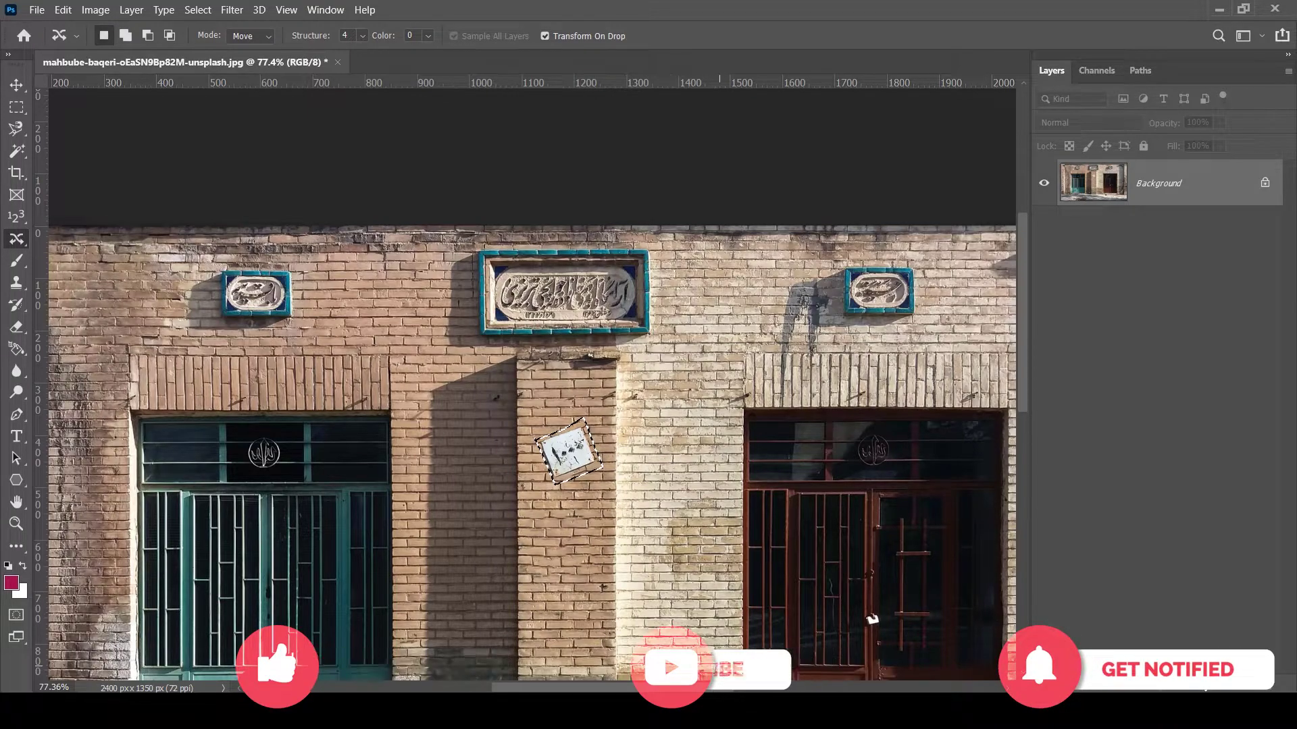
key("ctrl+z")
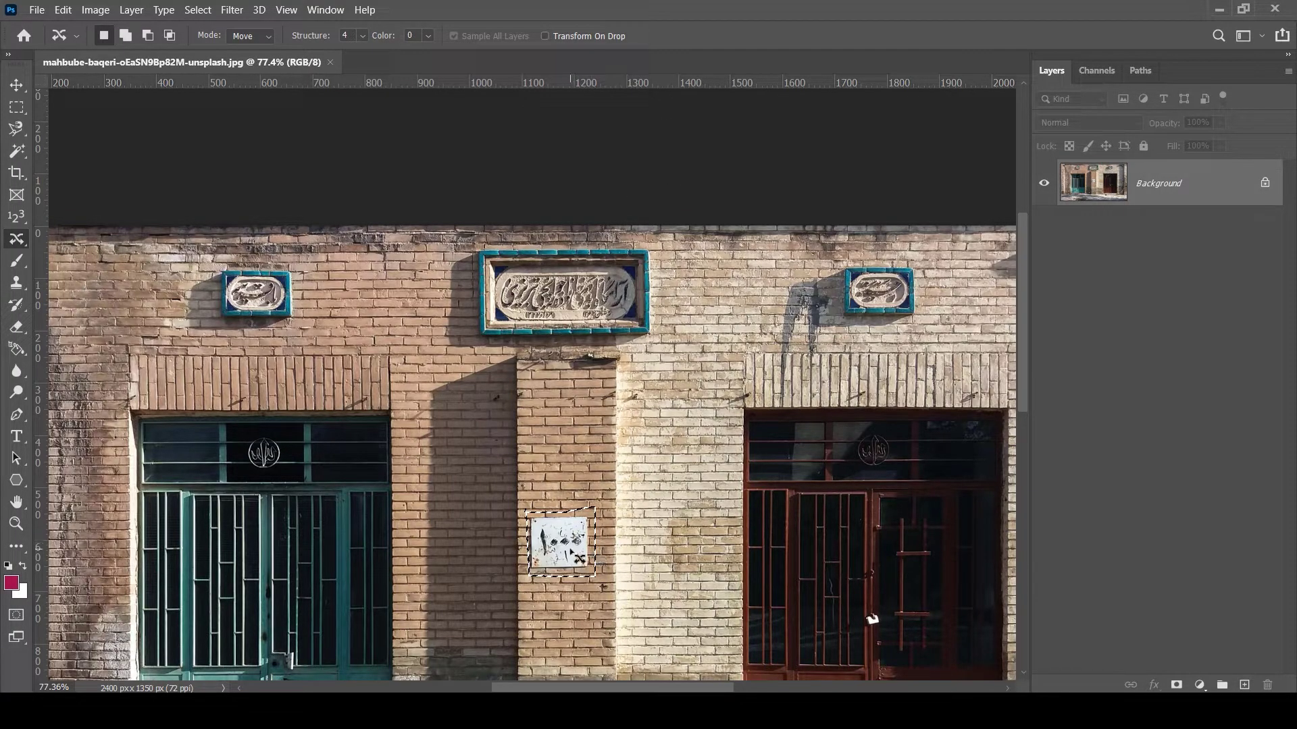
Step: Move the sign up the pillar, shrink it to about 70% and tilt it, then undo
left_click_drag(571, 548, 574, 444)
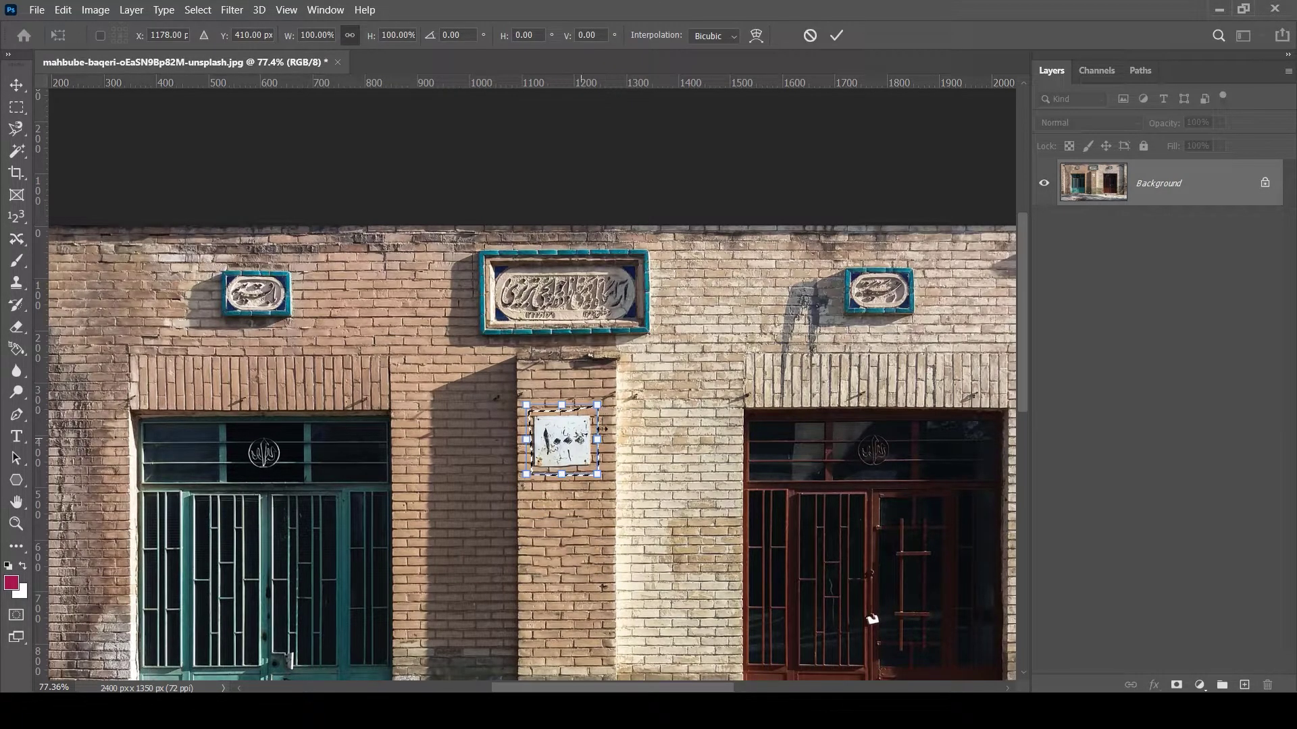
left_click_drag(597, 405, 579, 425)
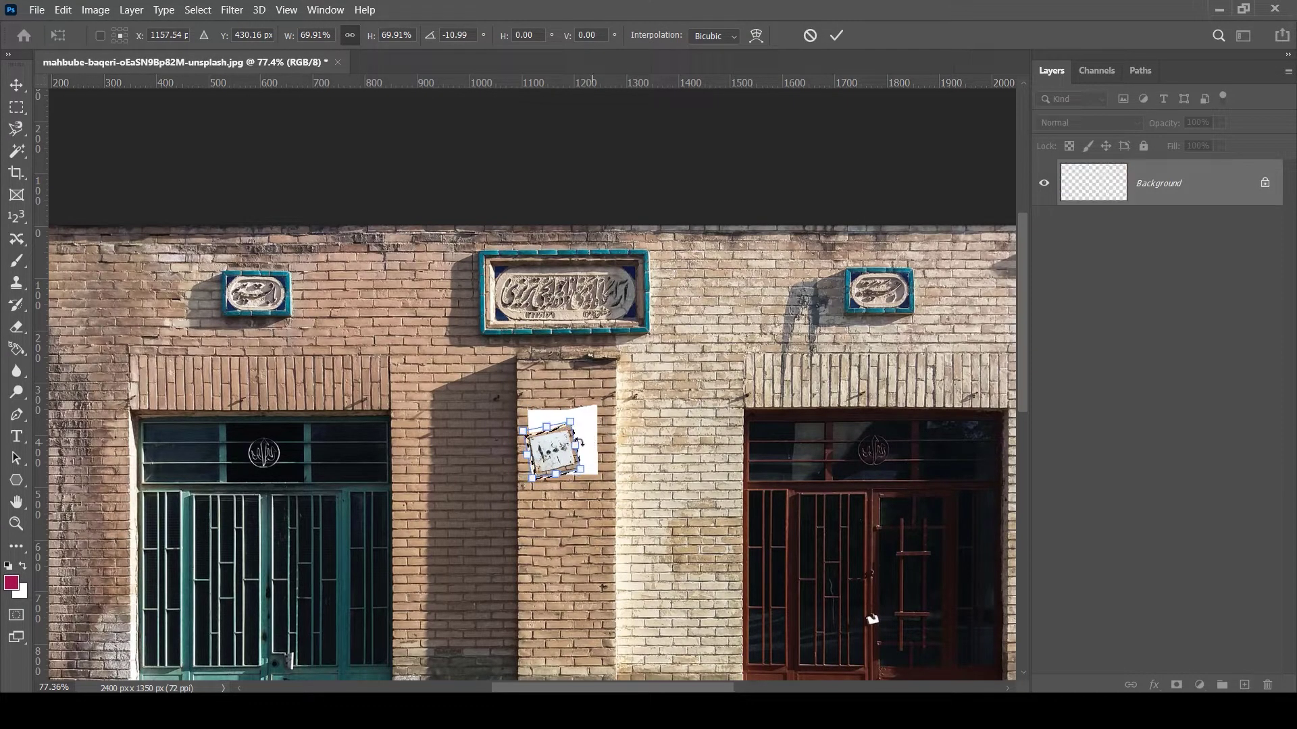
key("Return")
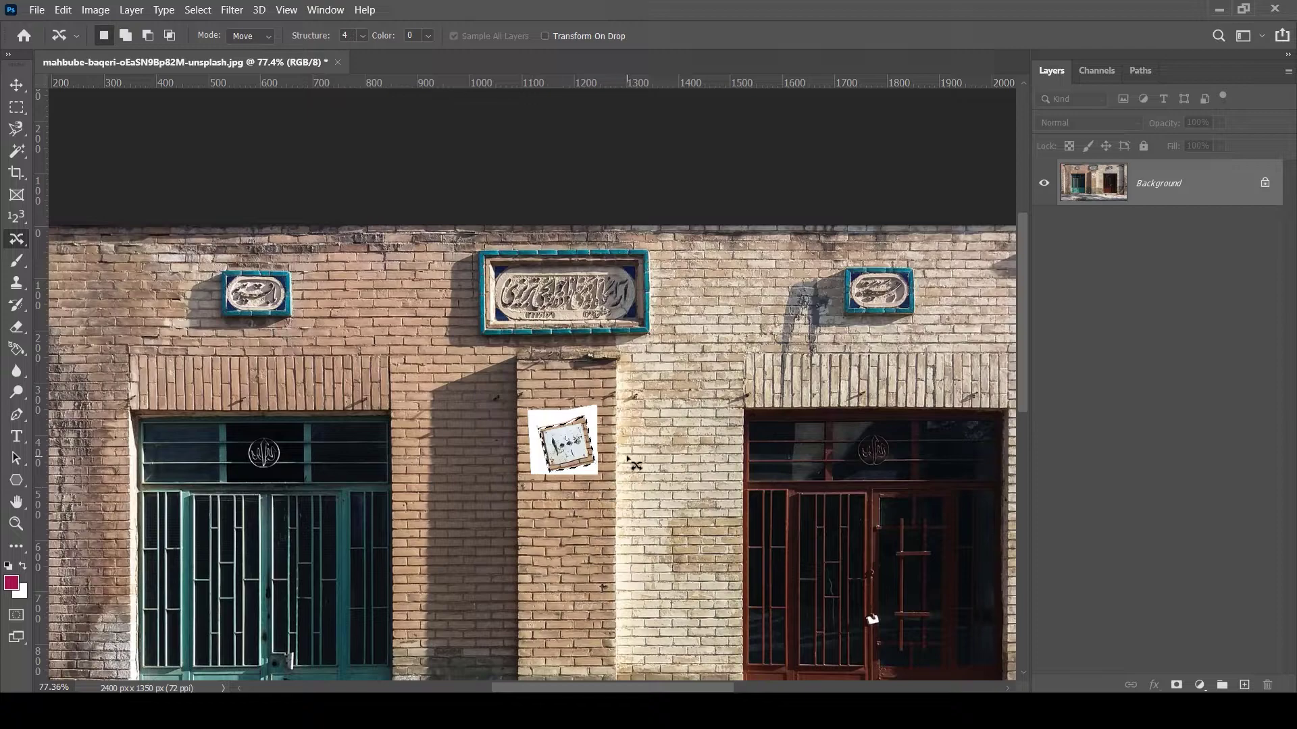
key("ctrl+z")
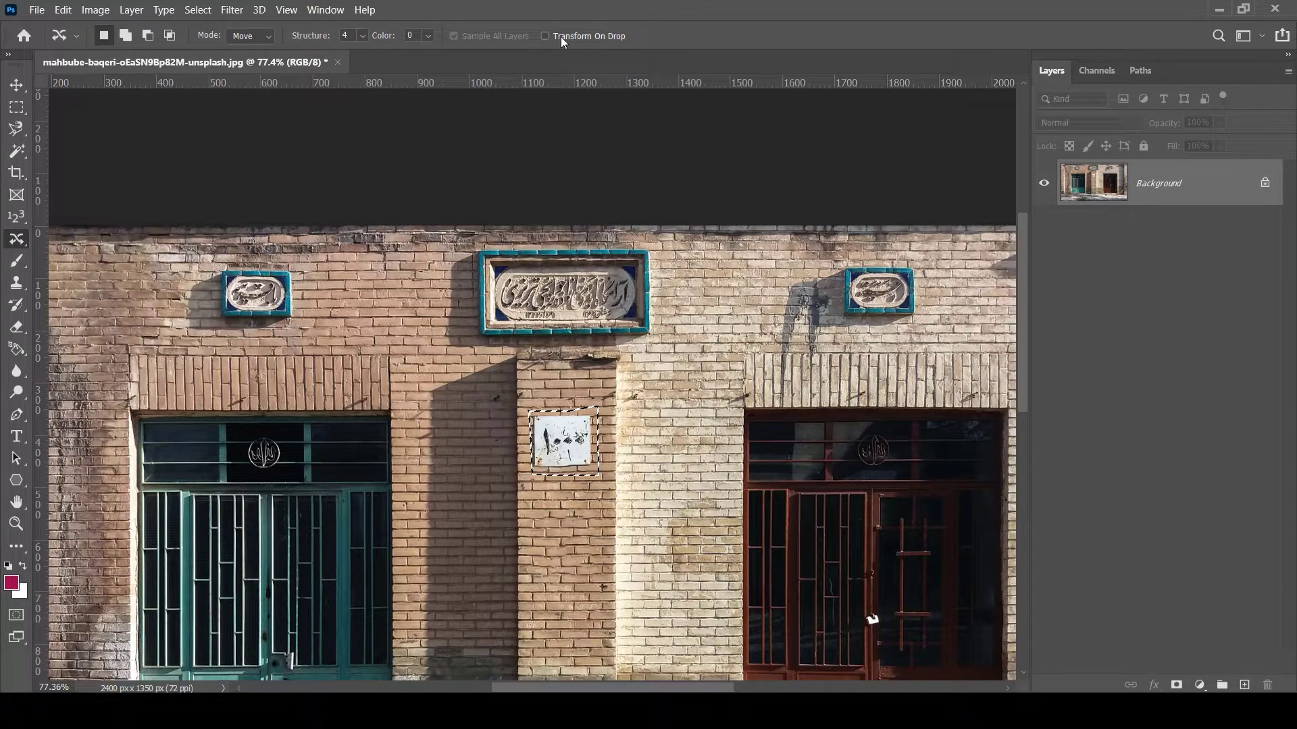
Step: Turn on Transform On Drop, deselect, and undo the sign's move
left_click(561, 36)
left_click(782, 293)
key("ctrl+z")
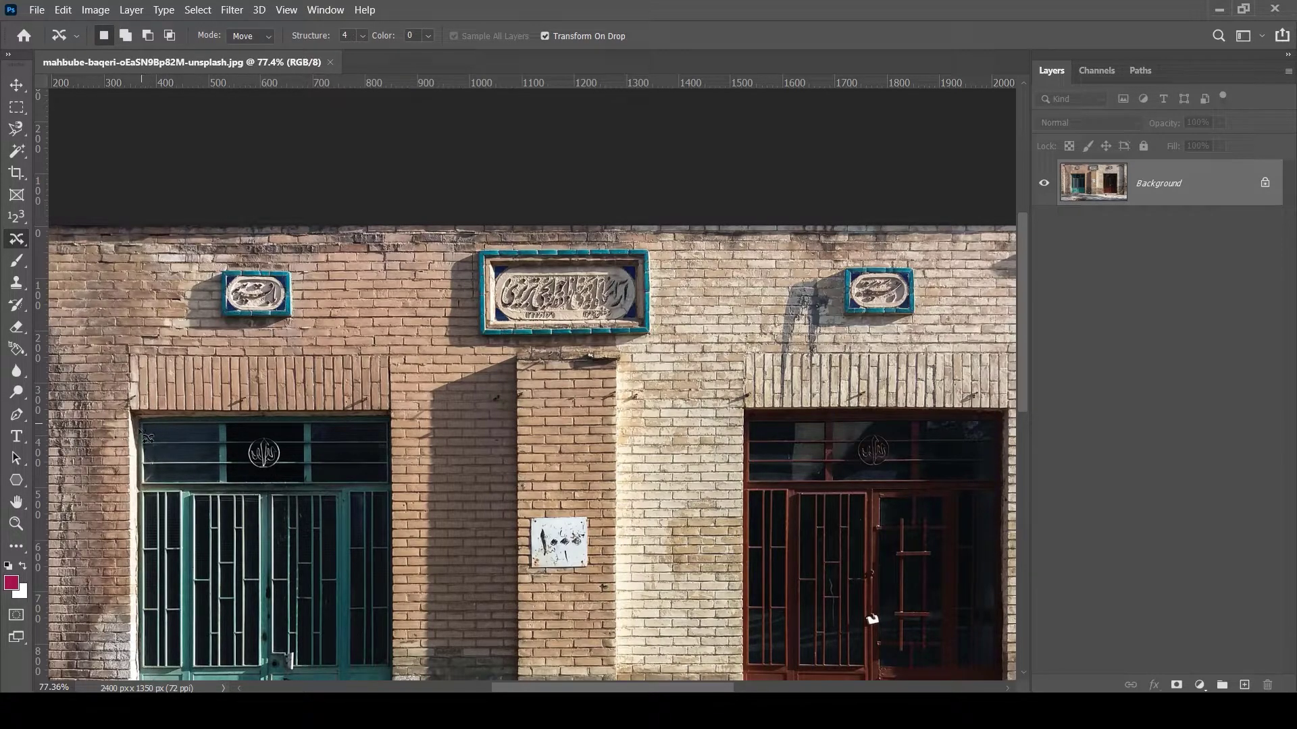
Step: Extend the left door's transom upward in Extend mode, then undo it and deselect
left_click(264, 38)
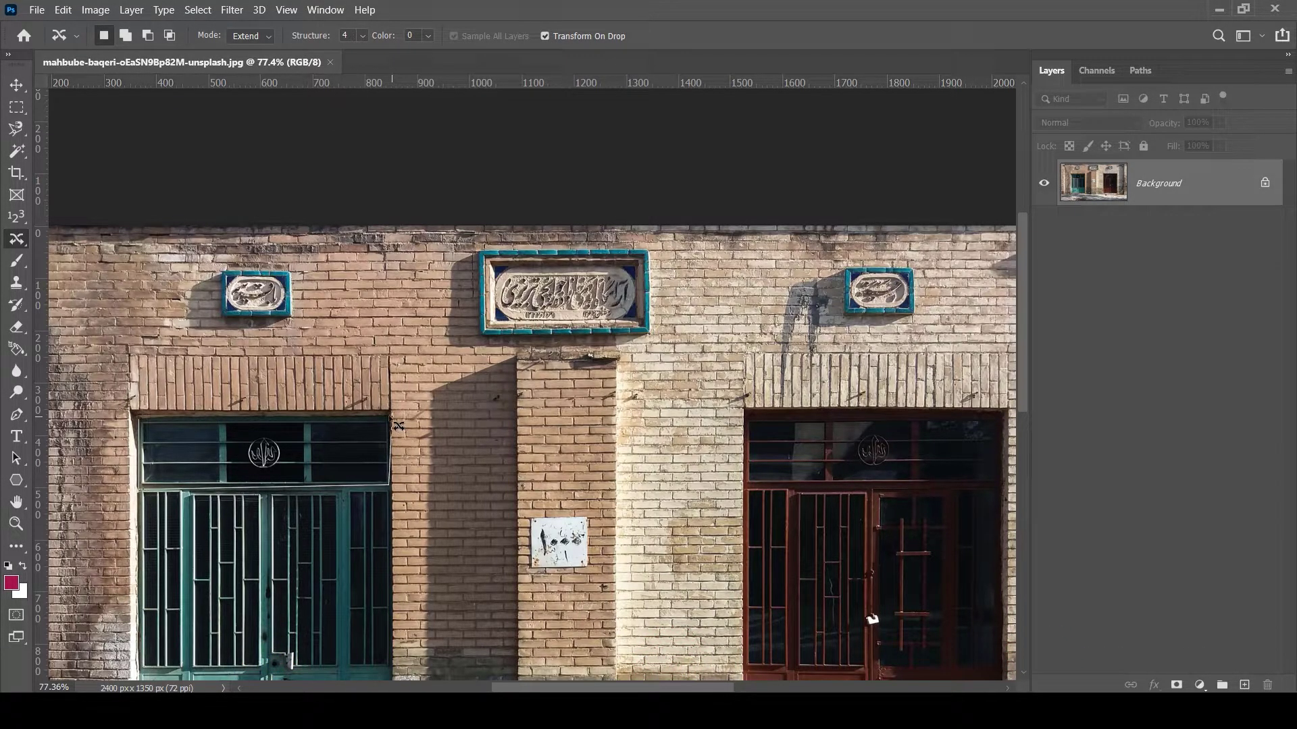
mouse_move(389, 417)
left_mouse_down()
mouse_move(255, 432)
mouse_move(144, 426)
mouse_move(390, 485)
left_mouse_up()
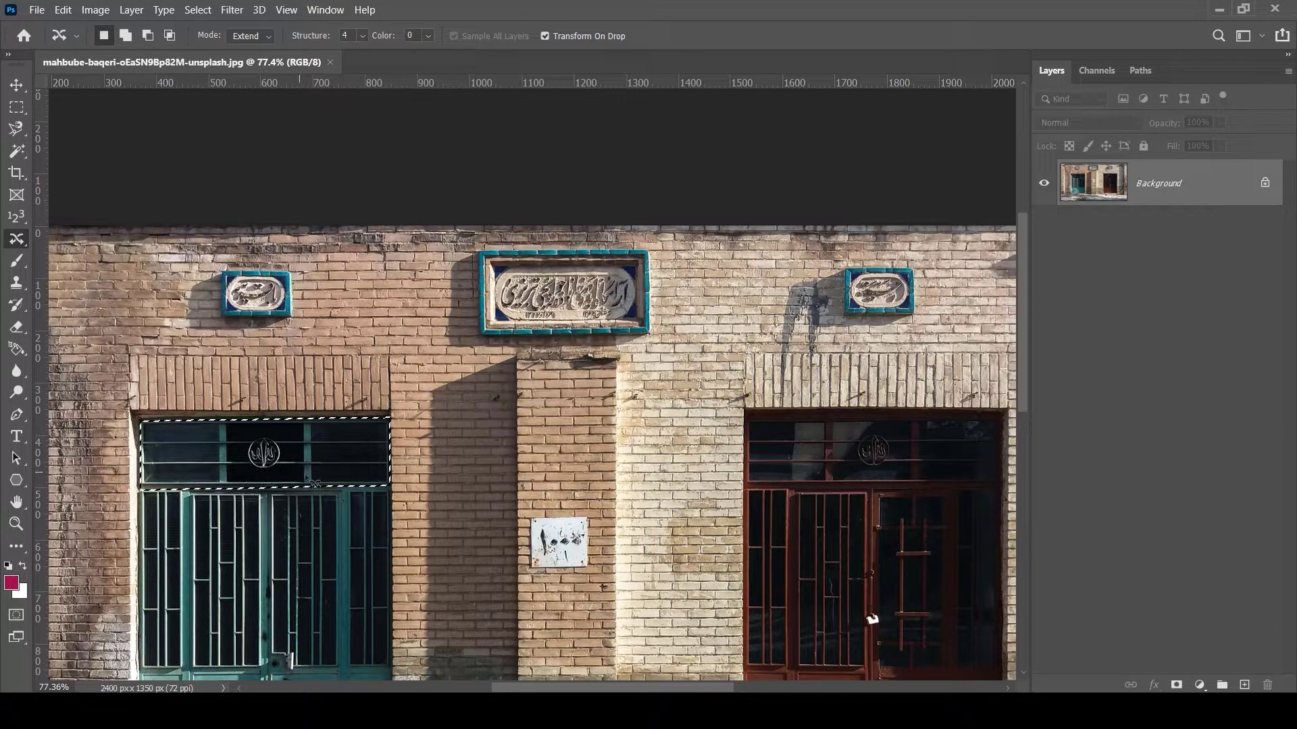
left_click(271, 33)
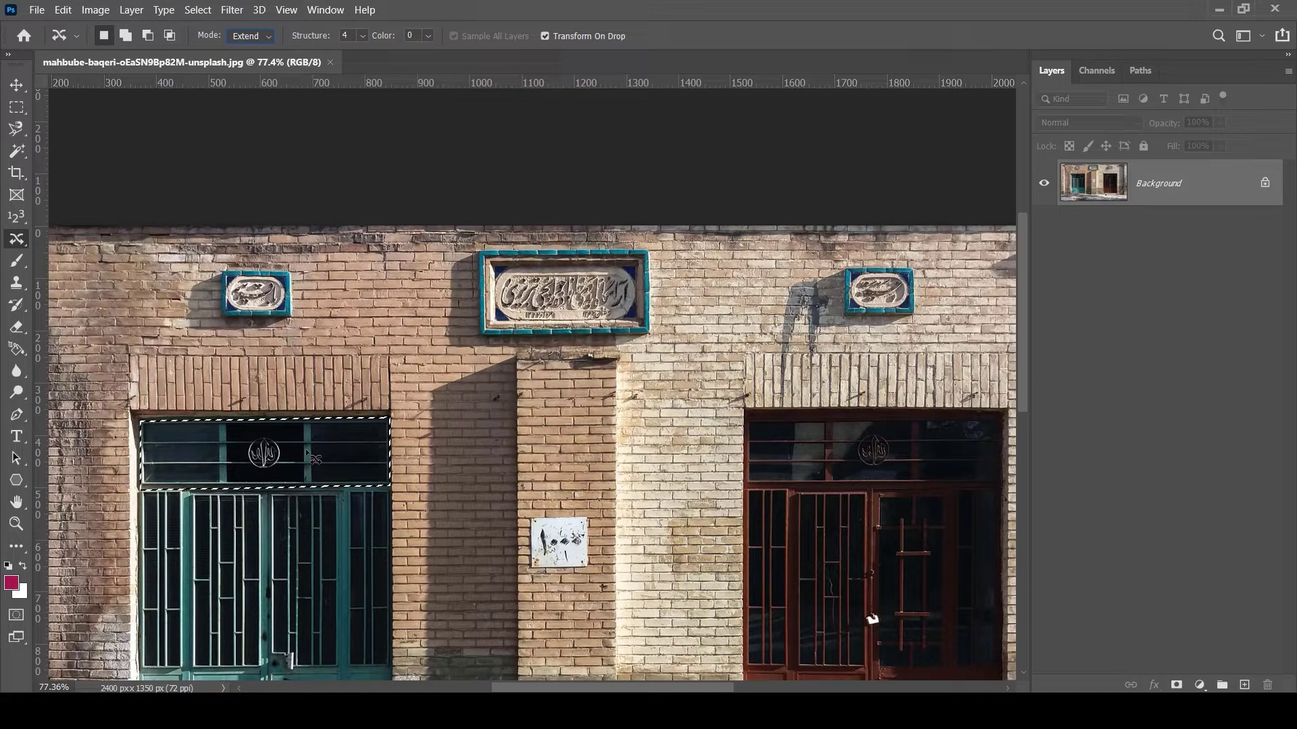
left_click_drag(305, 449, 308, 388)
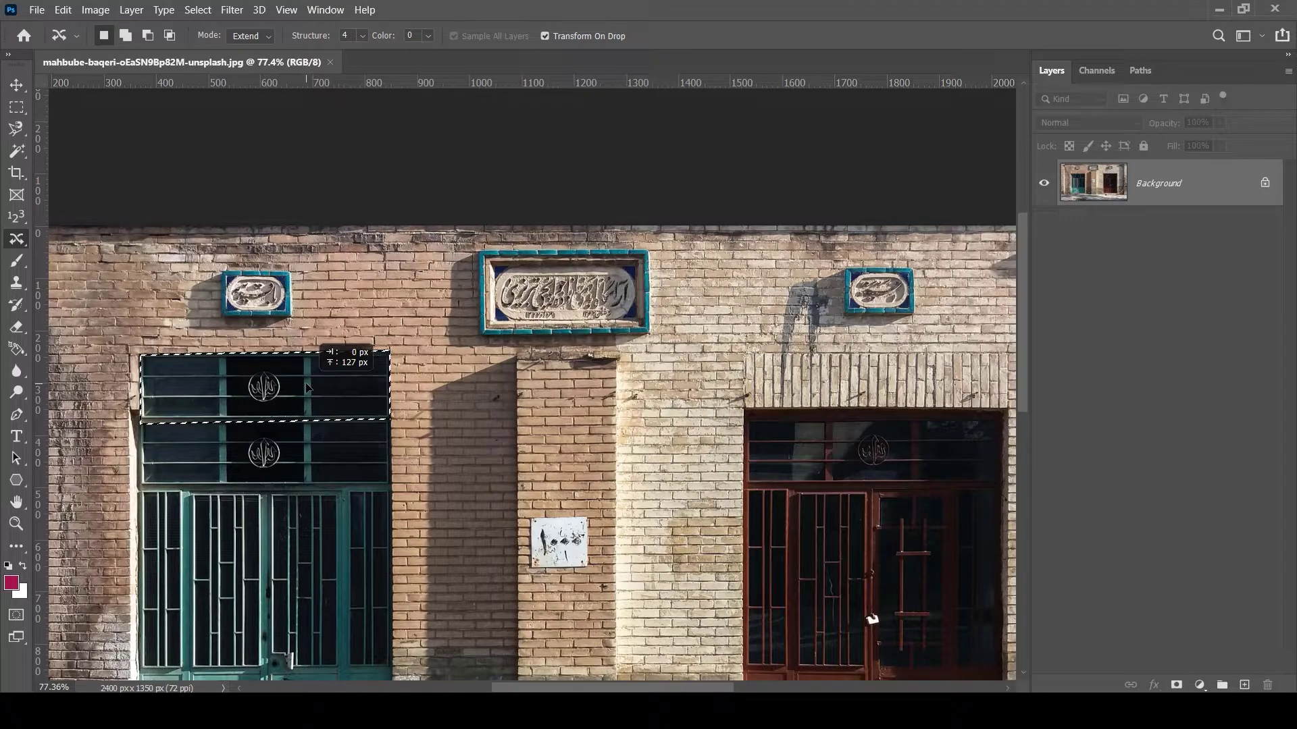
left_click_drag(307, 388, 318, 389)
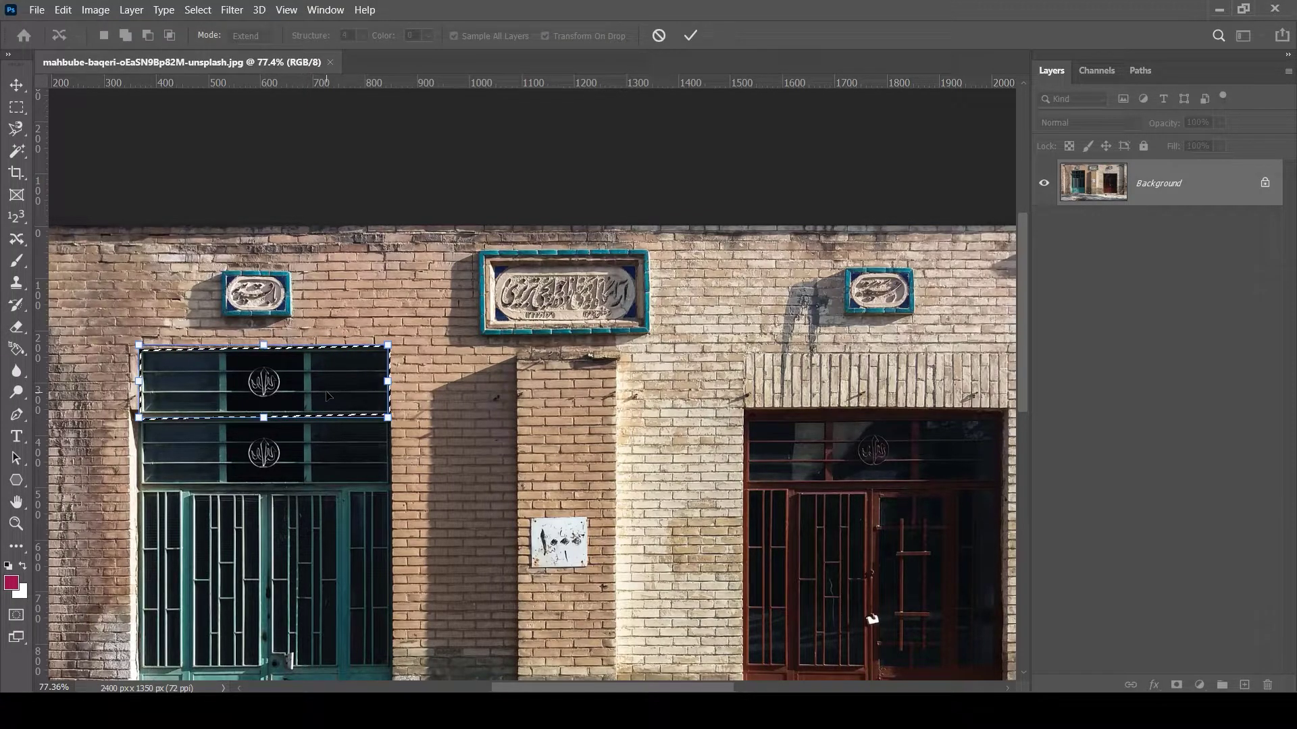
key("Return")
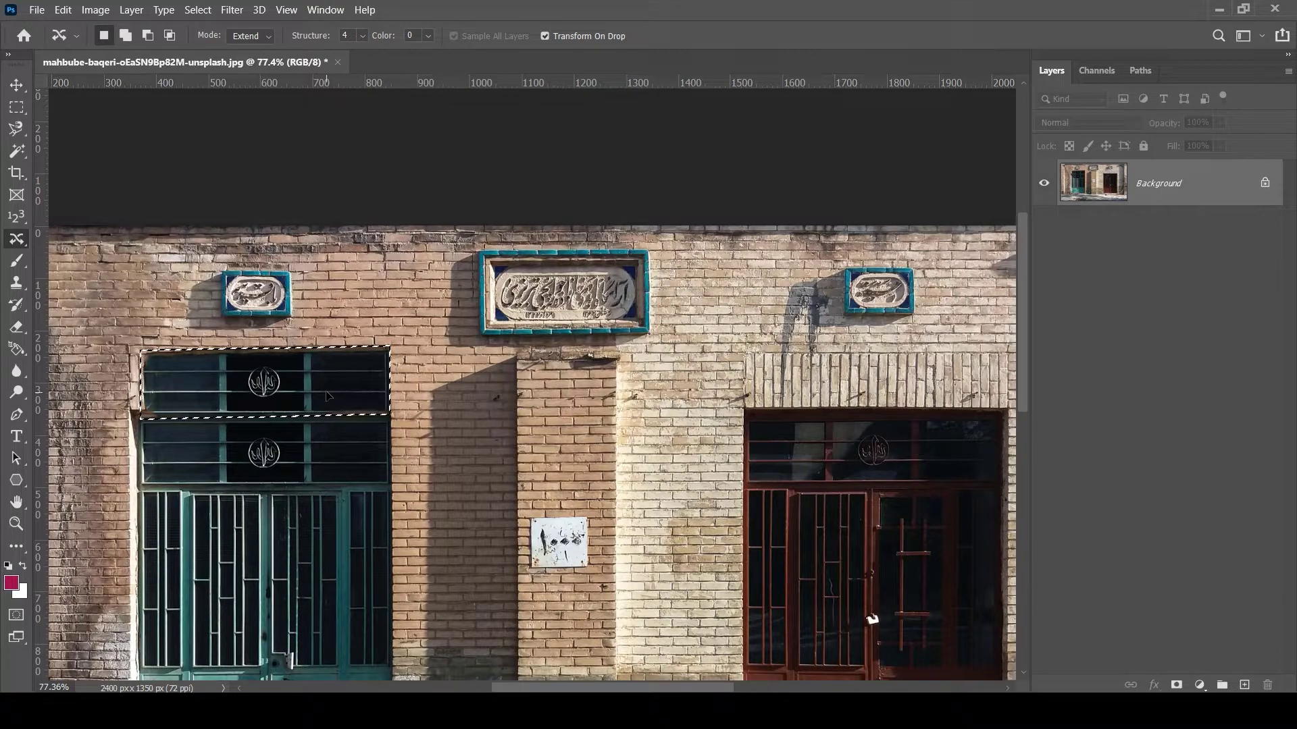
key("ctrl+z")
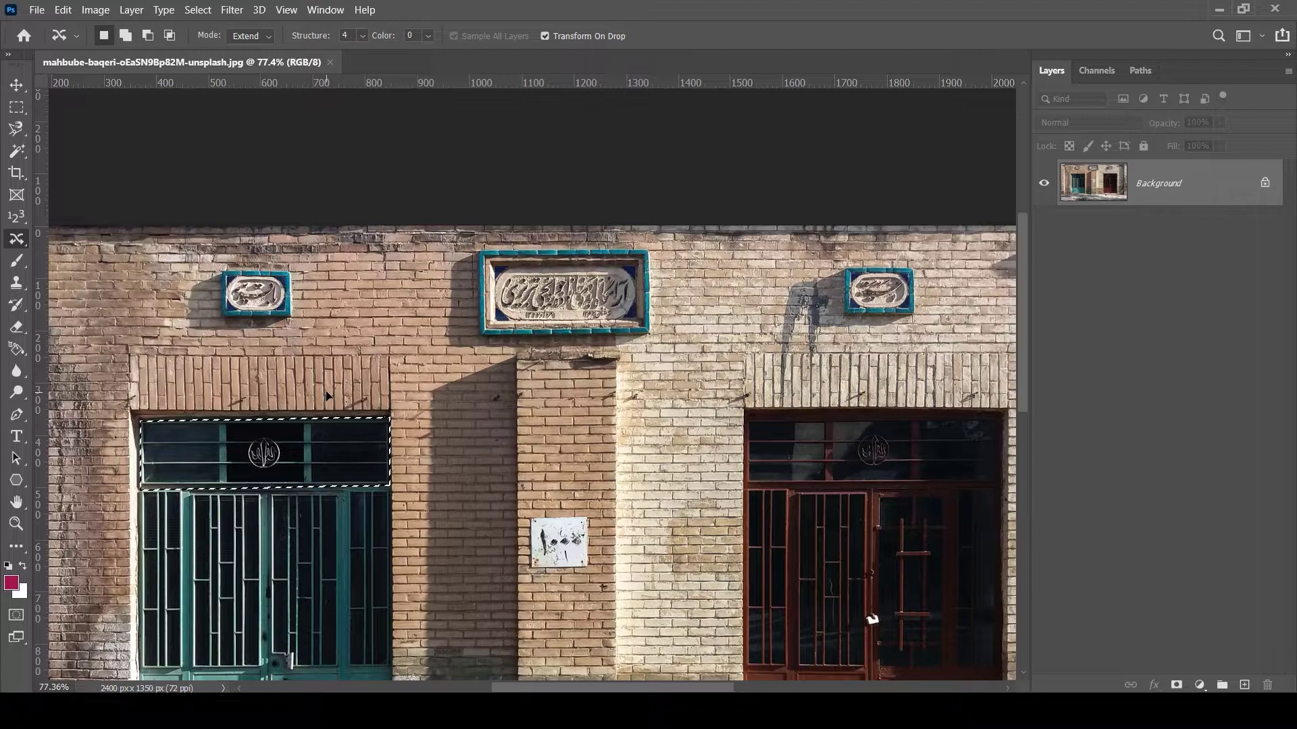
key("ctrl+d")
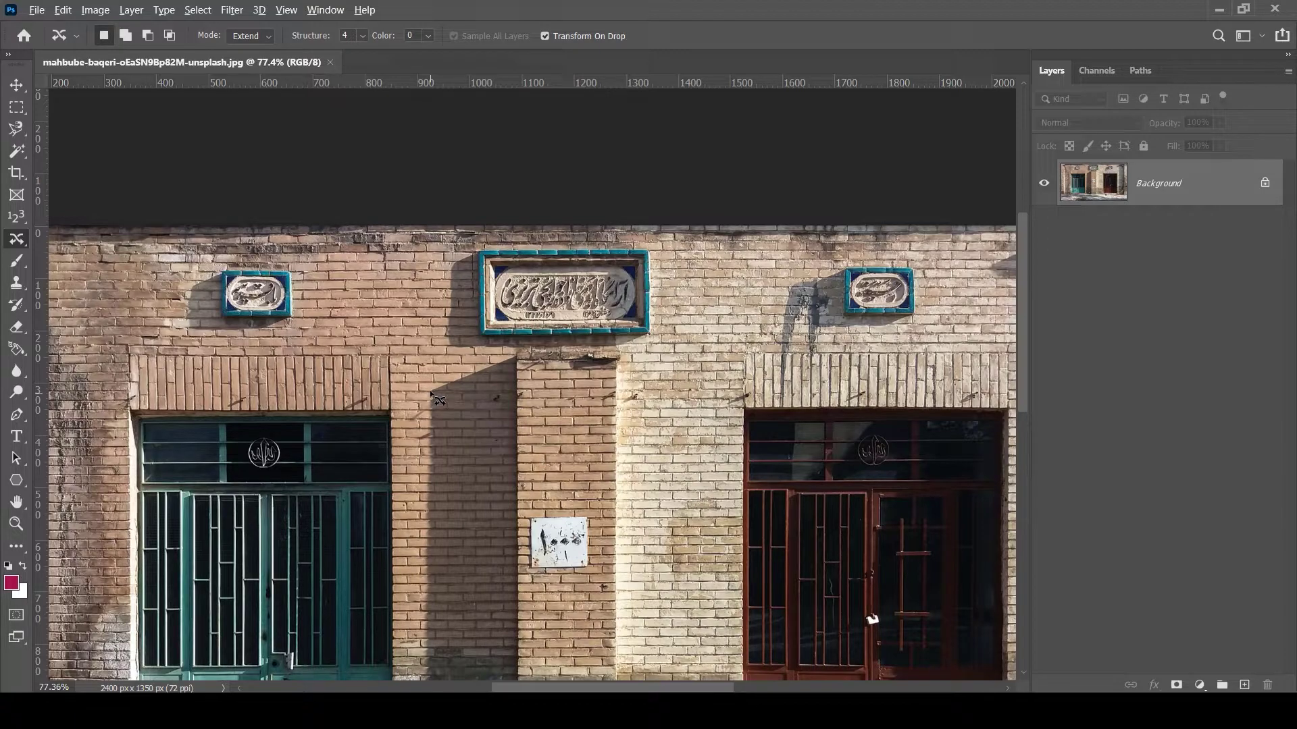
mouse_move(481, 365)
left_mouse_down()
mouse_move(516, 350)
mouse_move(628, 349)
mouse_move(621, 505)
mouse_move(422, 507)
mouse_move(430, 394)
left_mouse_up()
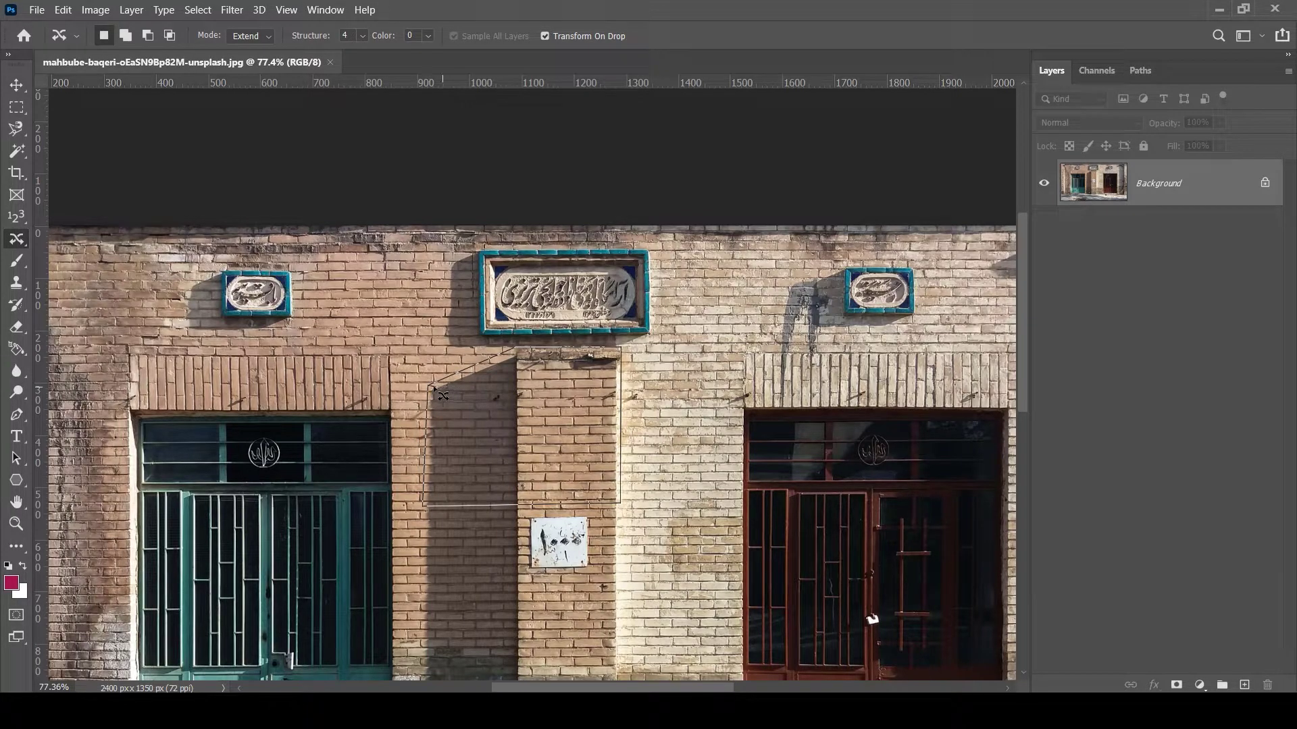
left_click(442, 395)
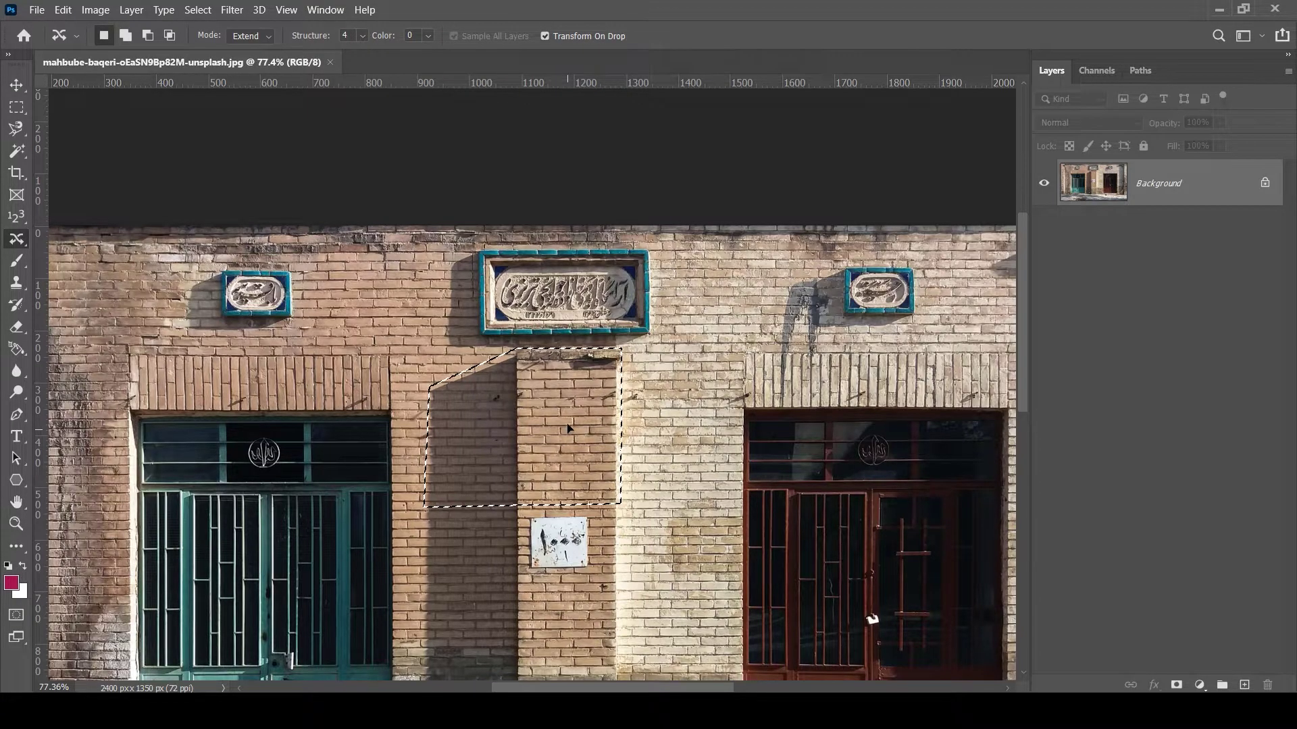
mouse_move(579, 460)
left_mouse_down()
mouse_move(558, 301)
mouse_move(564, 322)
left_mouse_up()
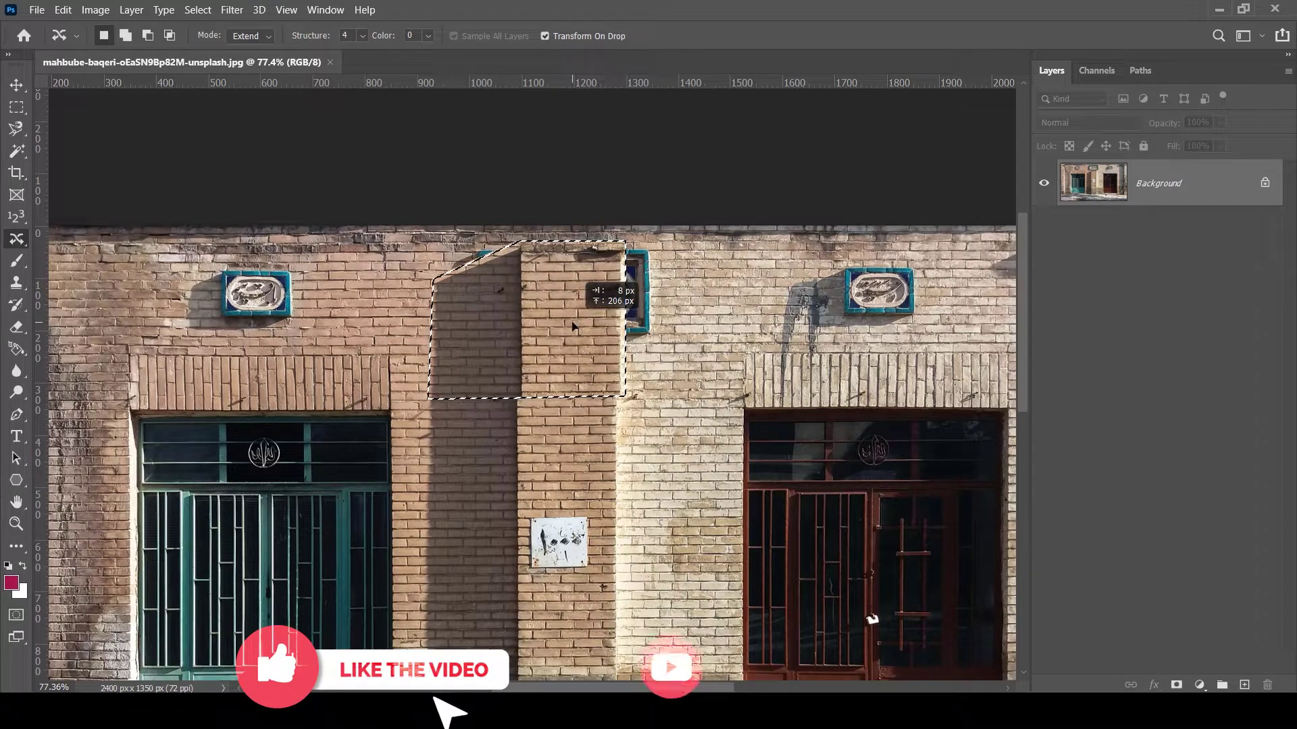
left_click_drag(564, 322, 570, 324)
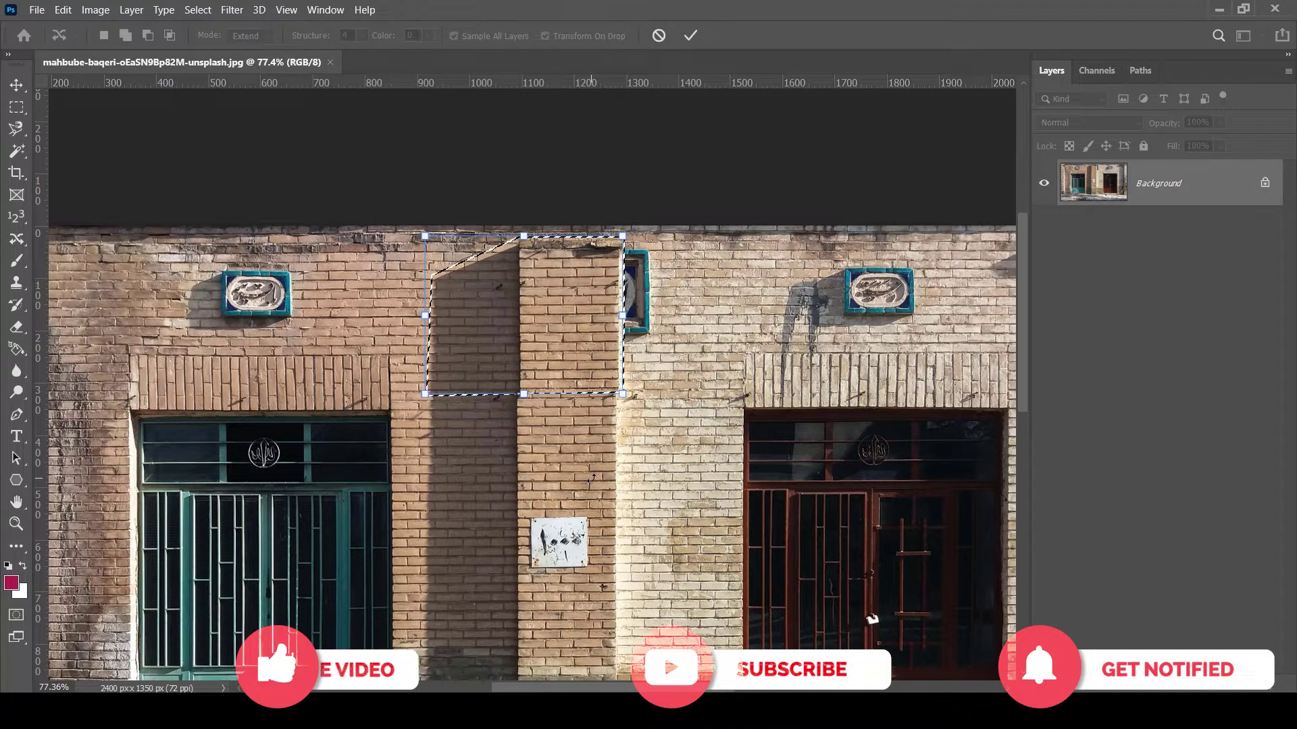
key("Return")
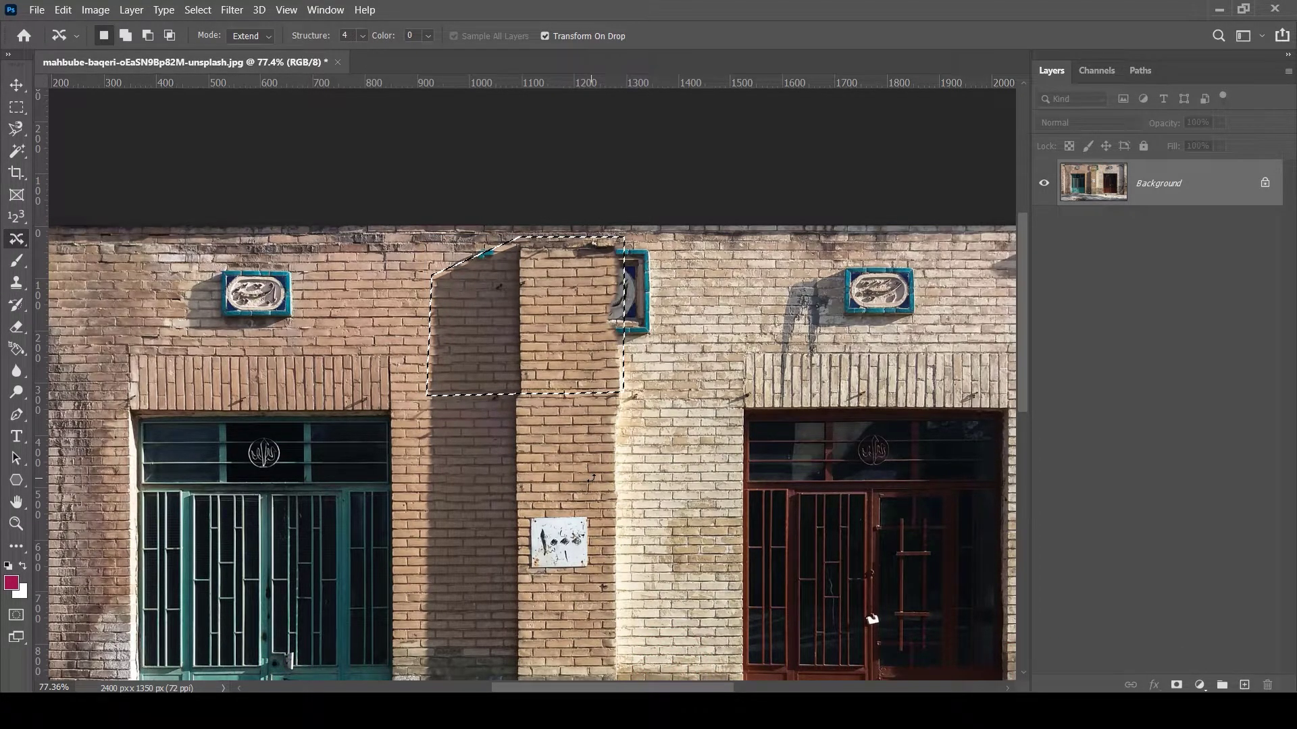
key("ctrl+z")
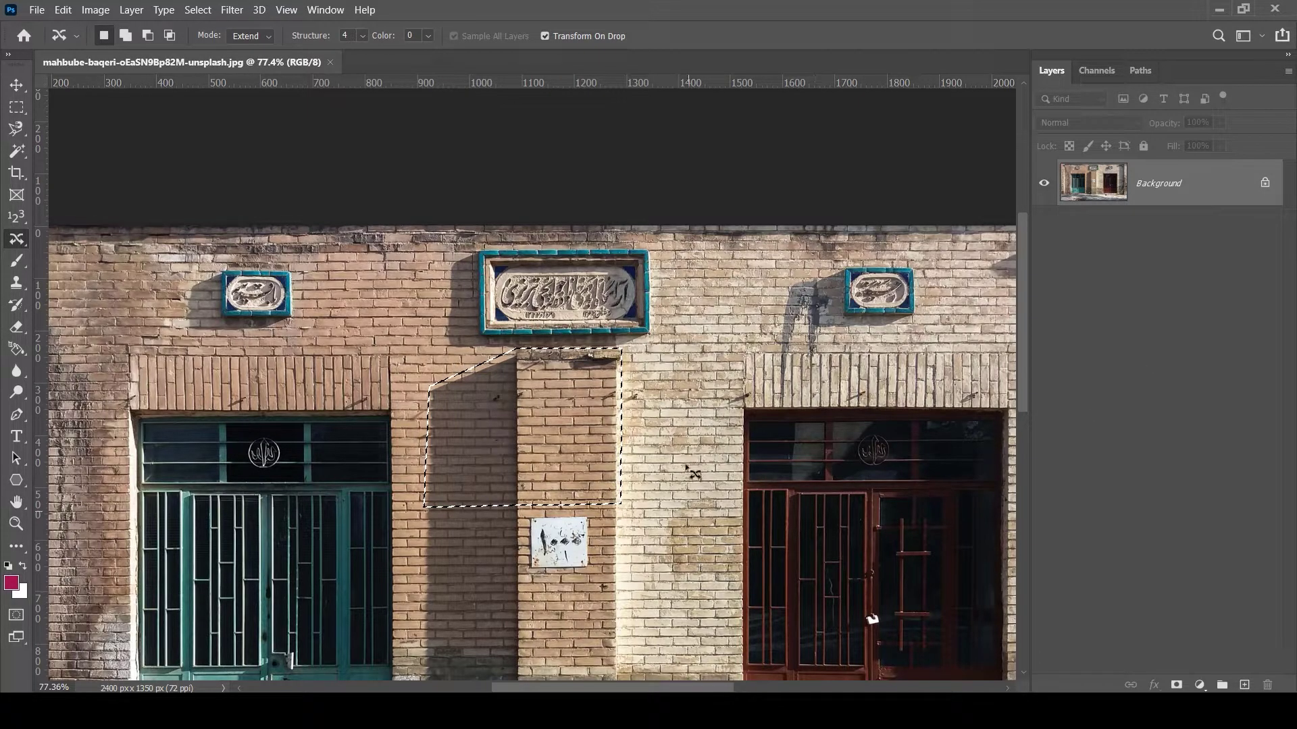
key("ctrl+d")
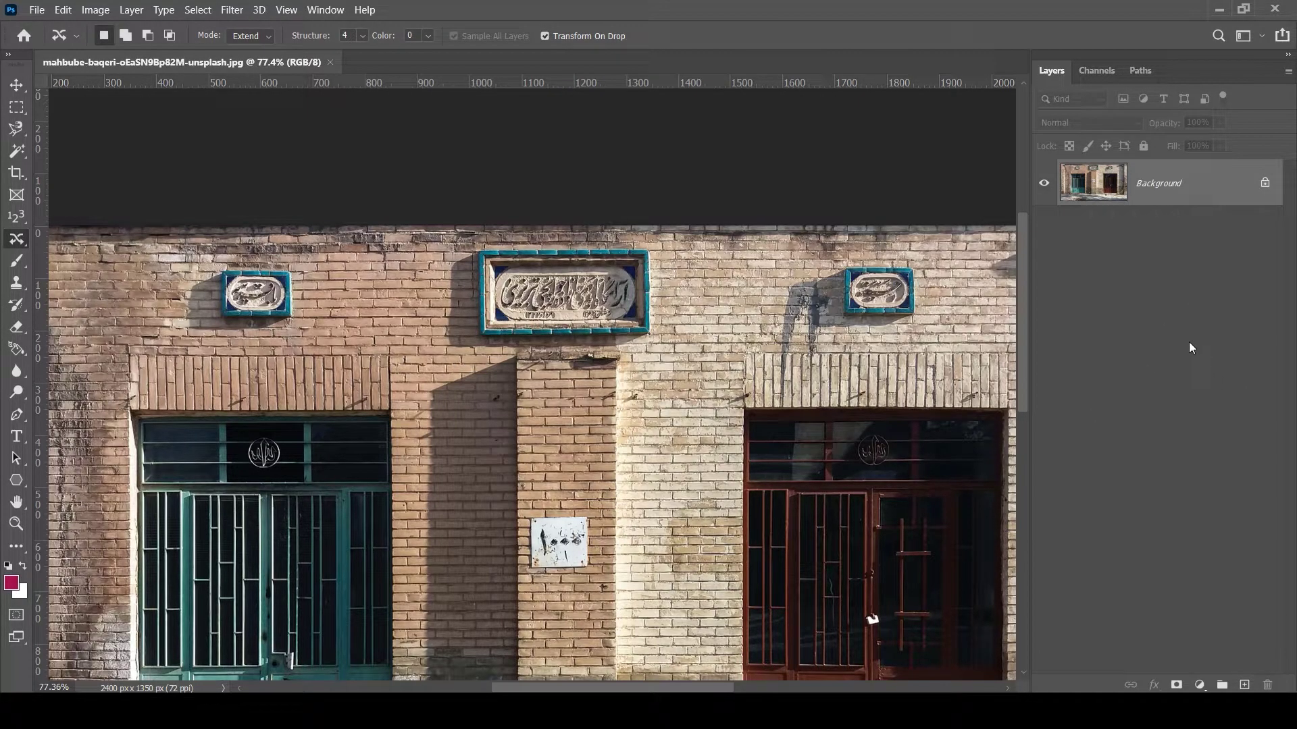
Step: Add Layer 1, test moving the sign onto it, and toggle Background visibility to check
key("ctrl+shift+n")
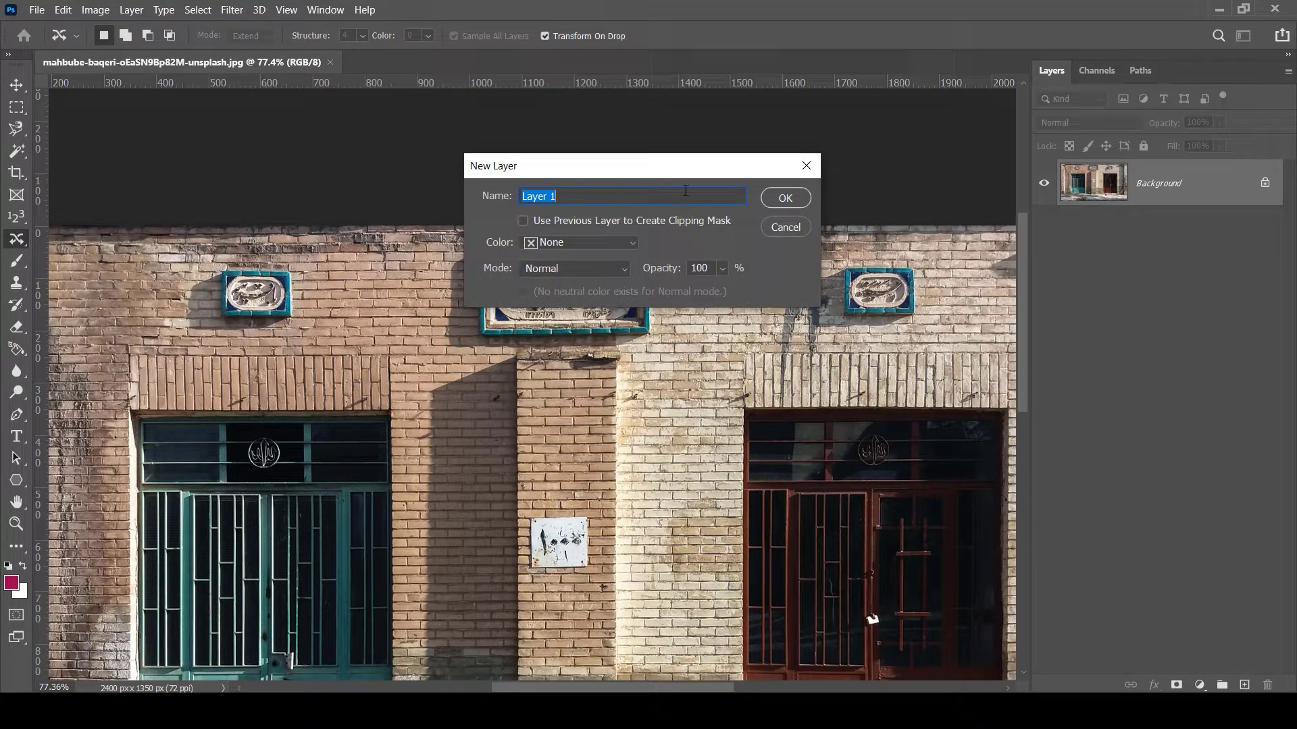
left_click(774, 203)
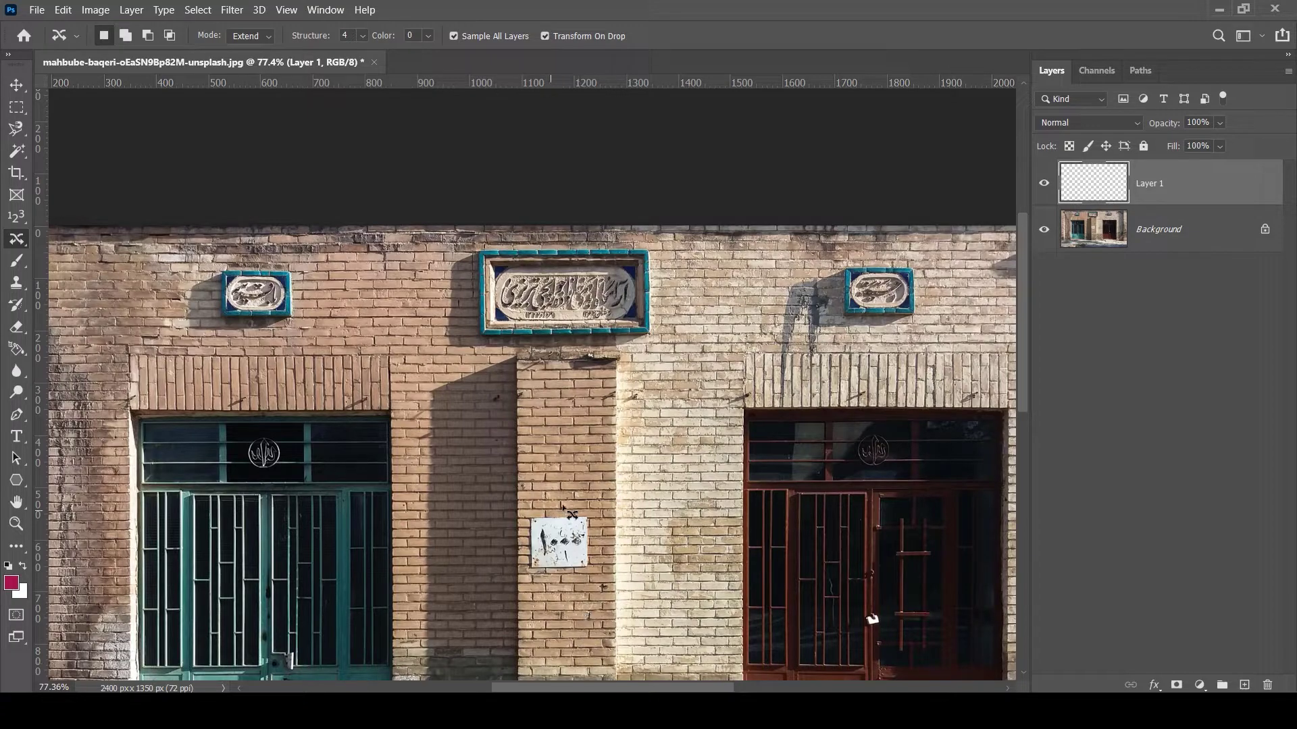
mouse_move(565, 505)
left_mouse_down()
mouse_move(533, 561)
mouse_move(594, 582)
mouse_move(590, 501)
mouse_move(564, 422)
left_mouse_up()
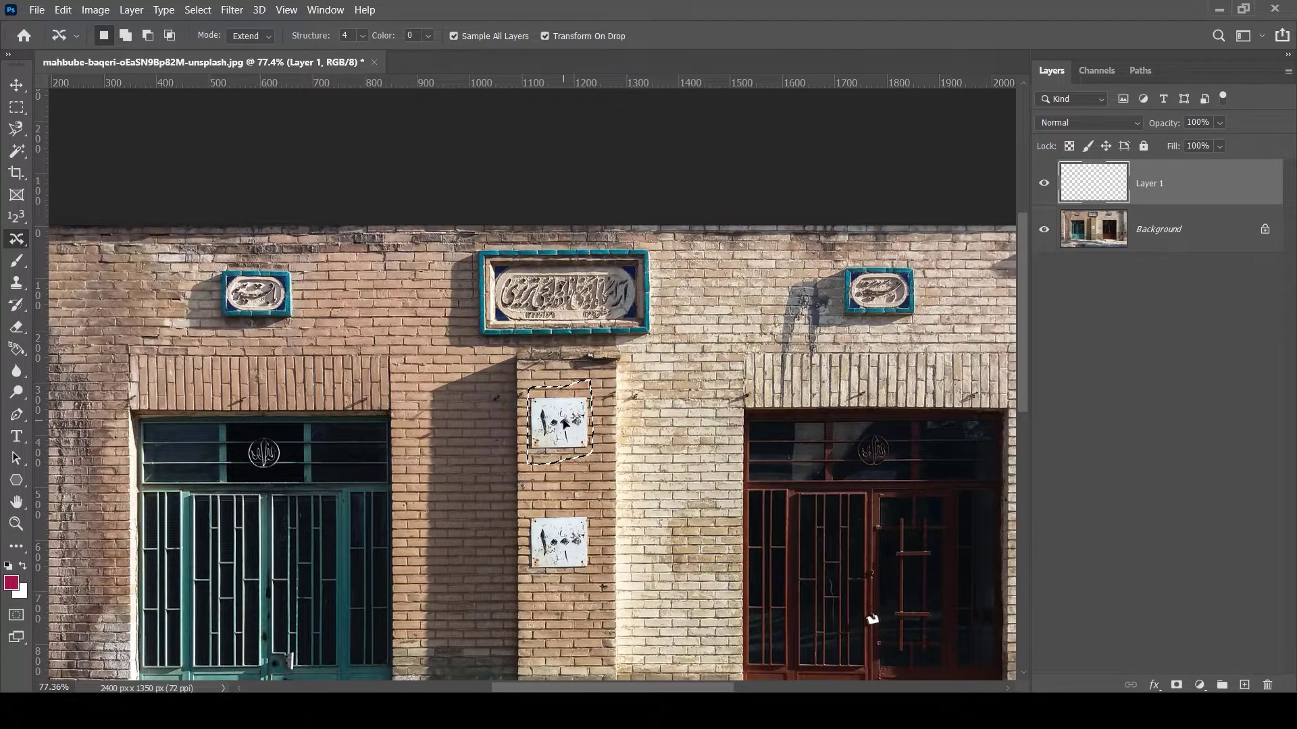
key("Return")
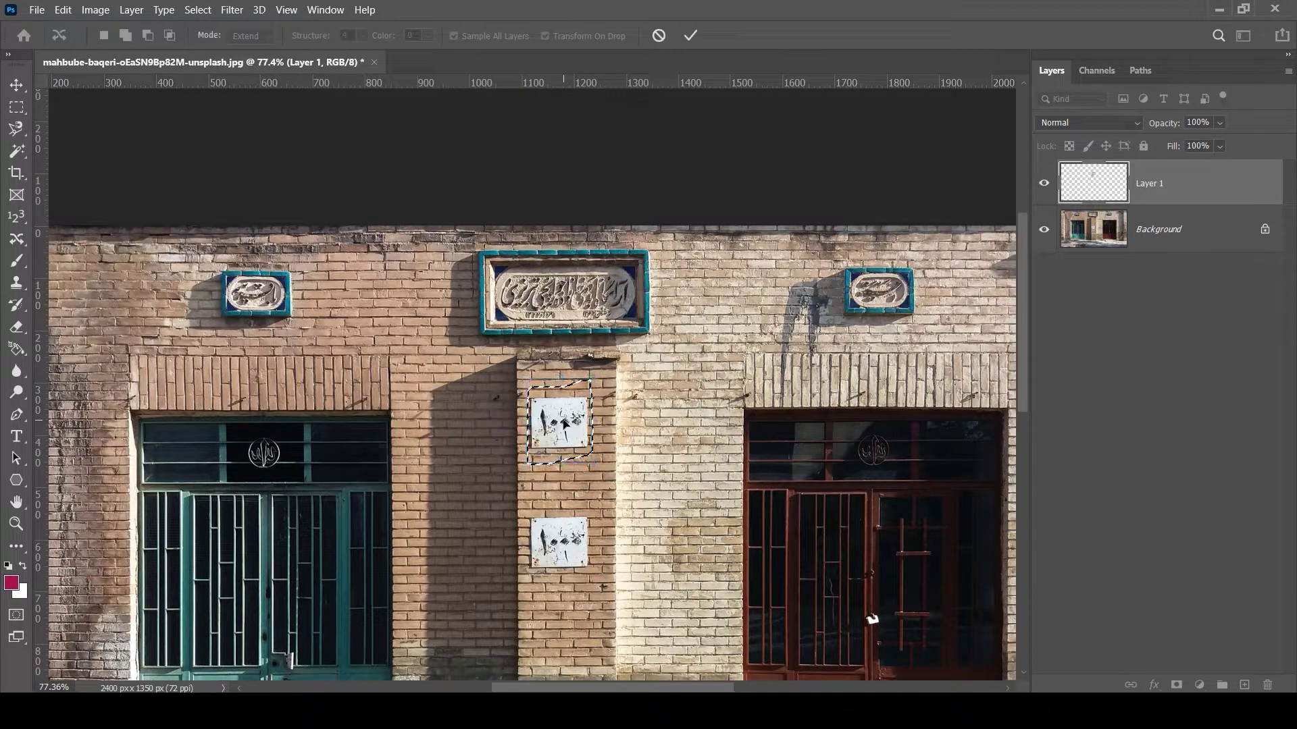
left_click(1044, 230)
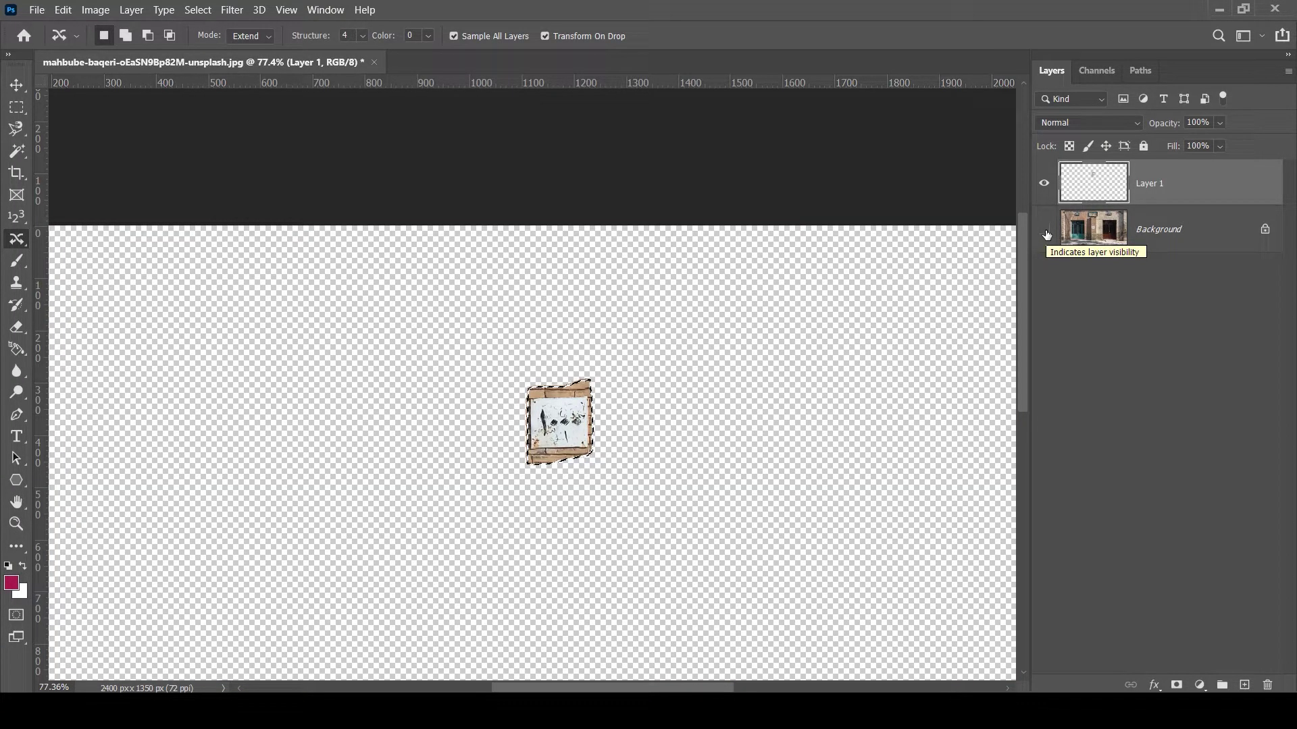
left_click(1045, 230)
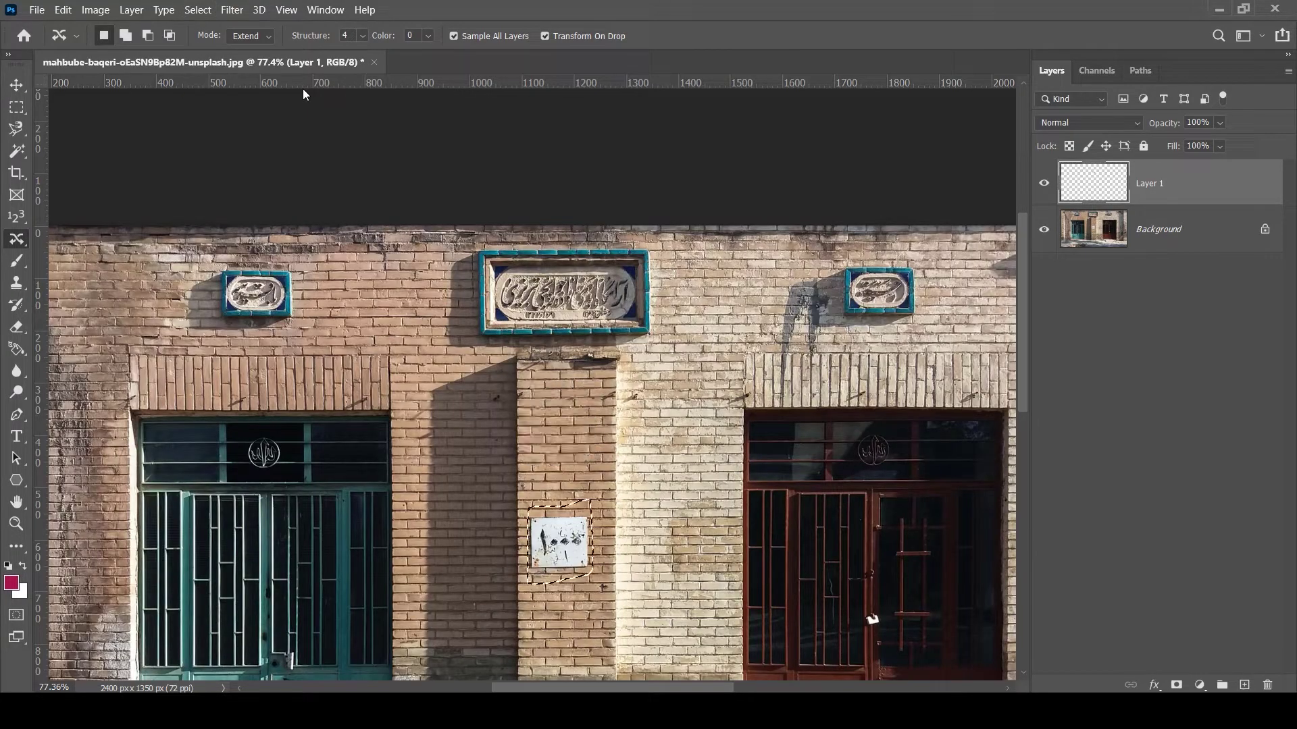
Step: In Move mode, move the sign up the pillar and toggle Background to check Layer 1
left_click(264, 36)
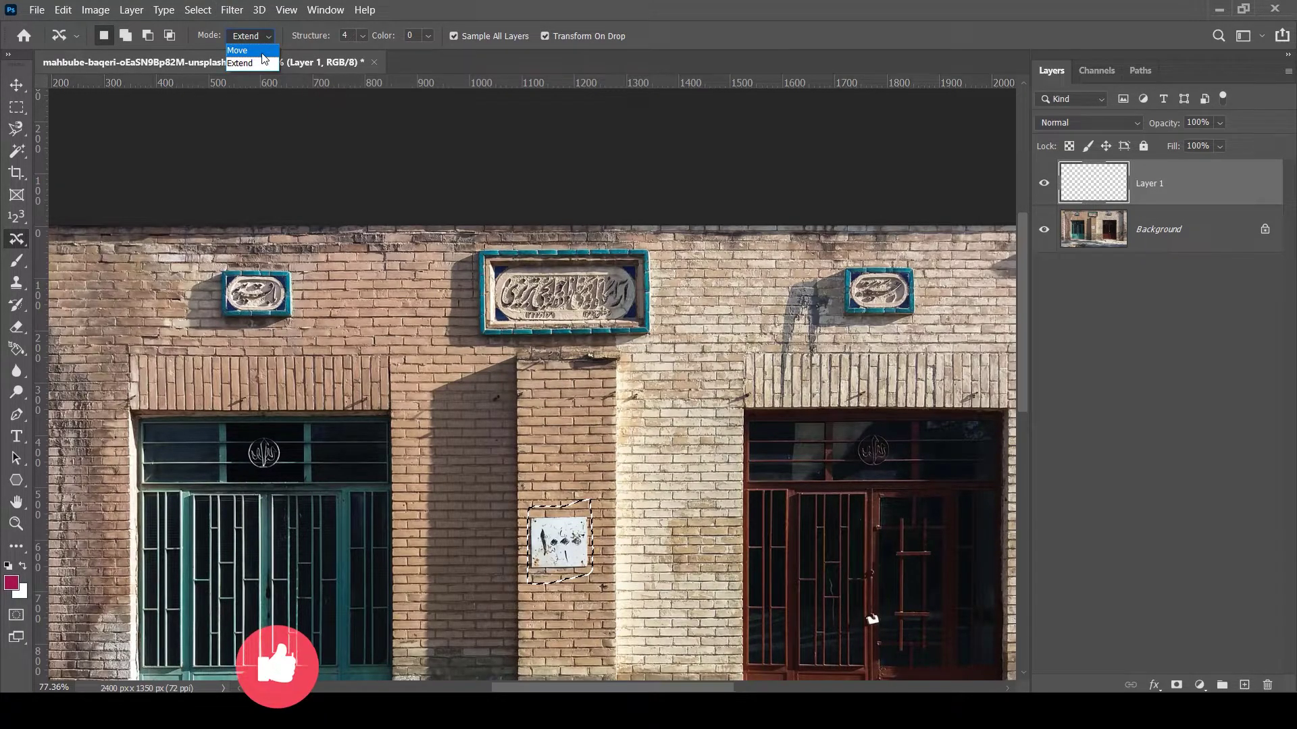
left_click_drag(550, 496, 552, 439)
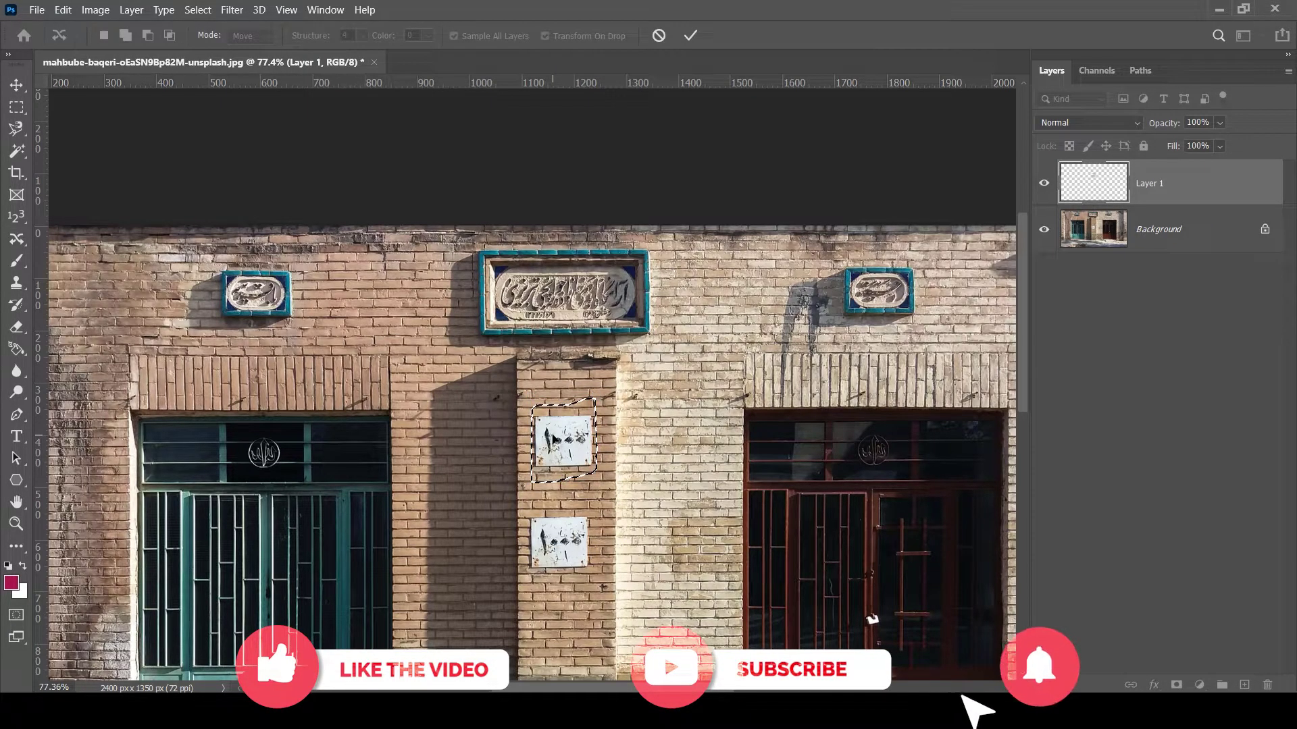
key("Return")
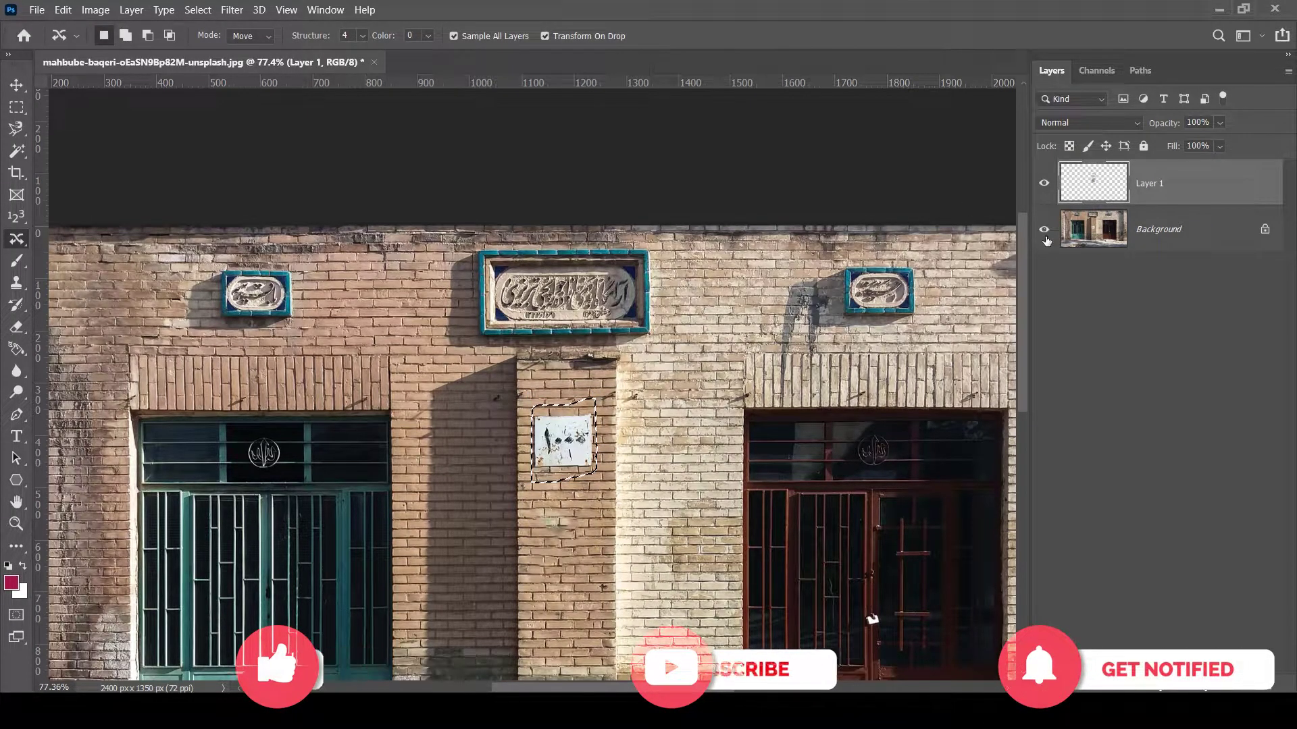
left_click(1044, 229)
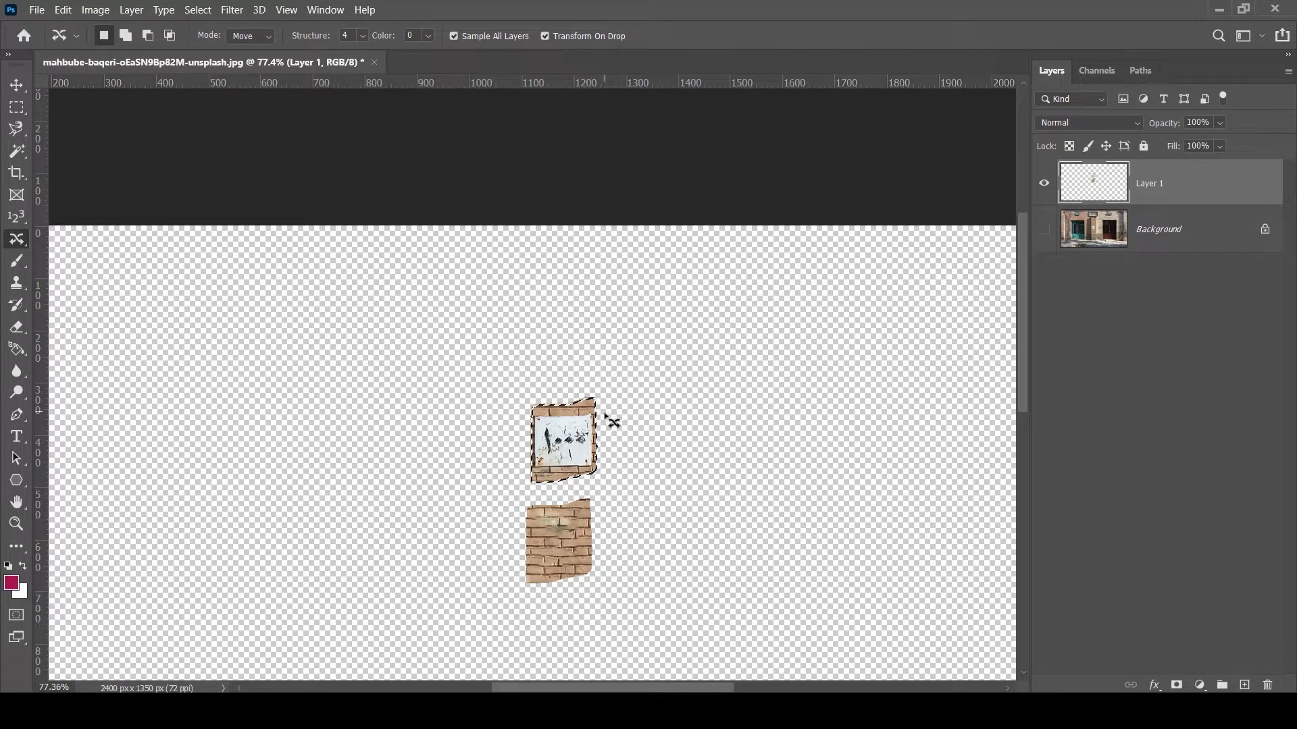
left_click(1044, 230)
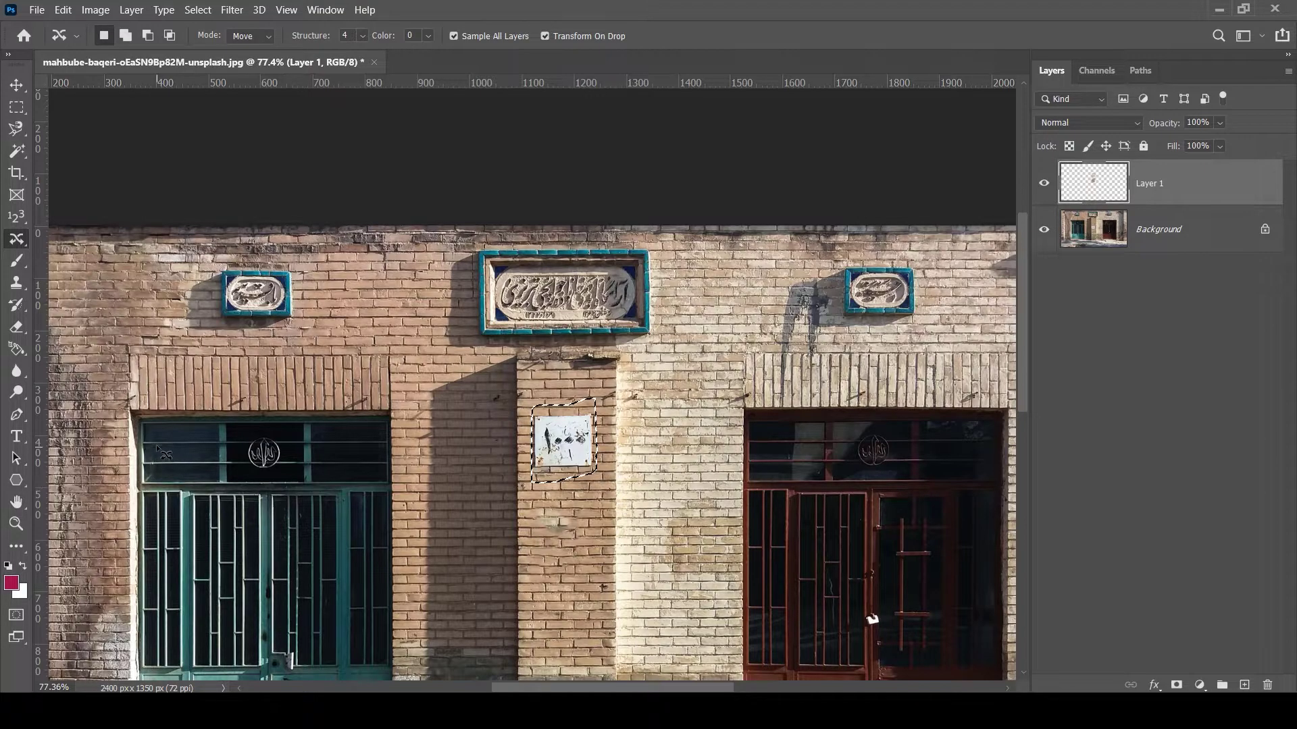
Step: Scroll the view and open, then dismiss, the healing tools list
scroll(433, 461, "down", 2)
scroll(412, 464, "down", 1)
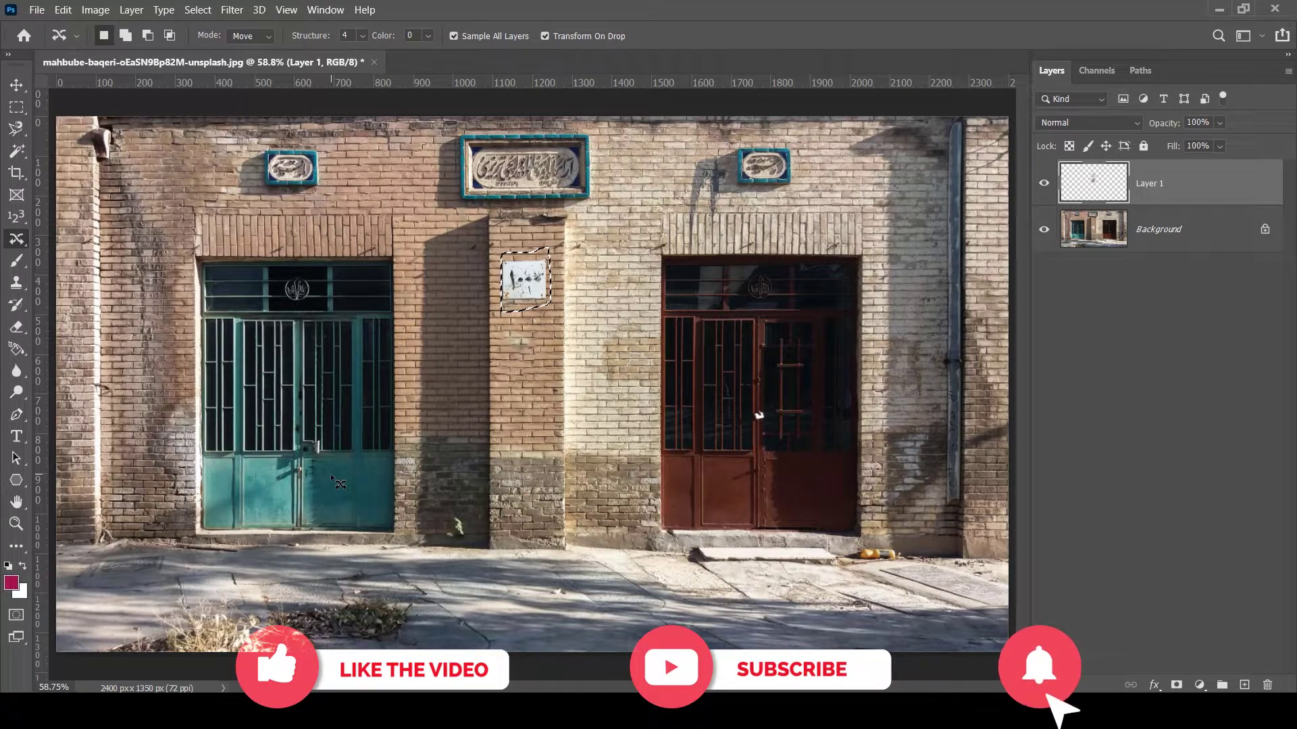
right_click(19, 239)
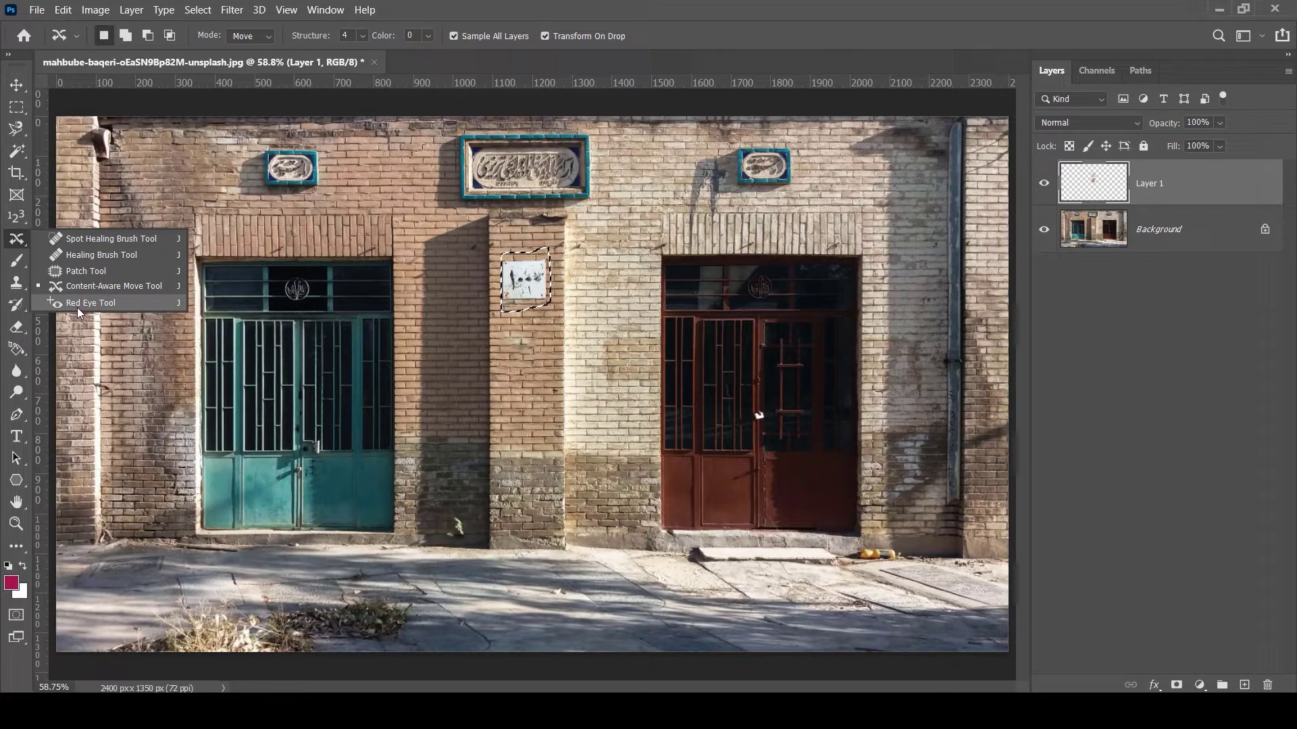
left_click(19, 244)
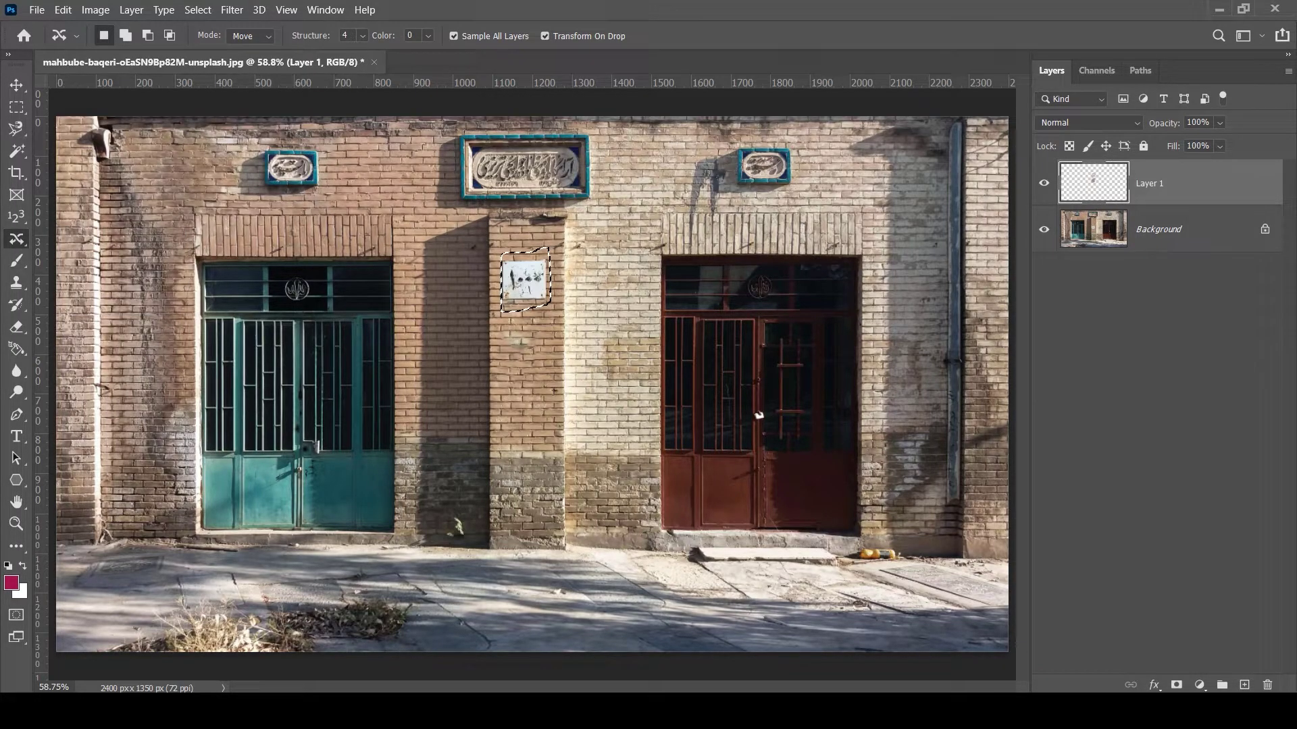